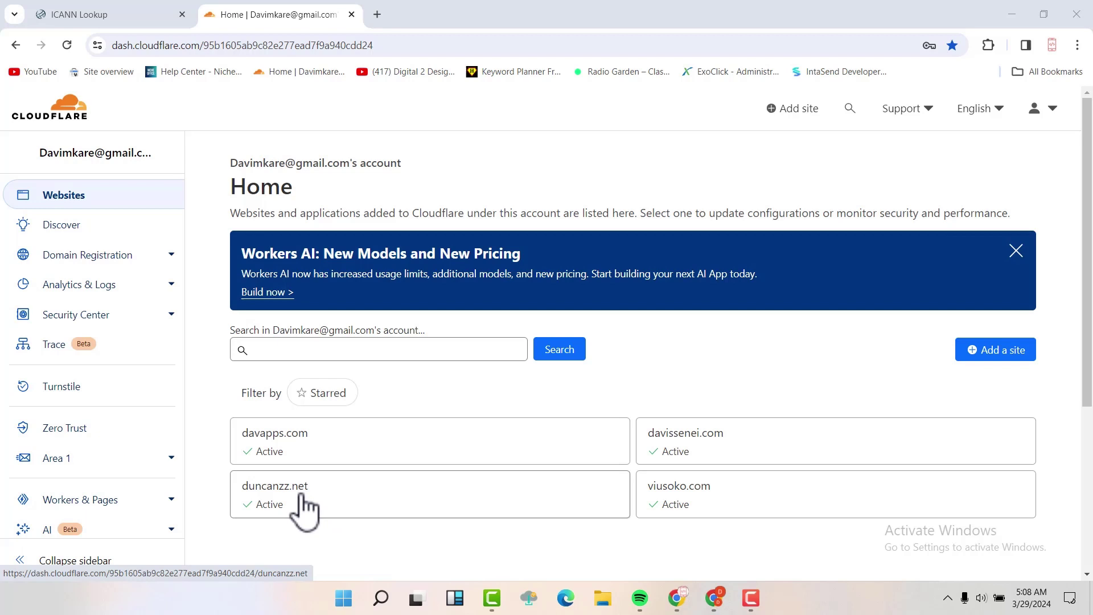
- Select and copy the duncanzz.net site name from the Cloudflare Home page list
left_click_drag(317, 500, 248, 501)
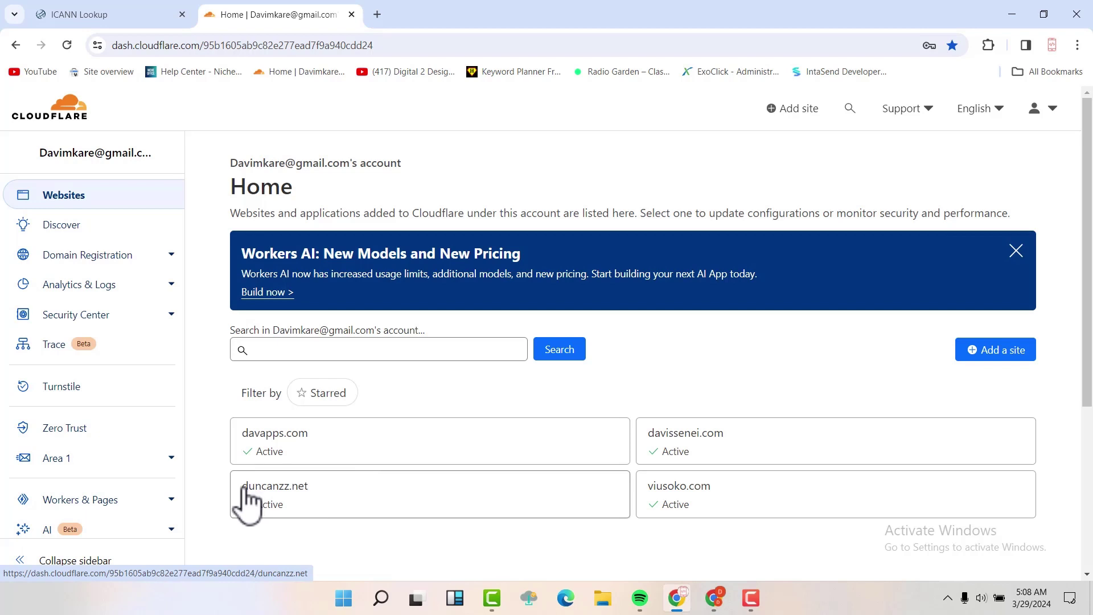
left_click_drag(226, 484, 313, 488)
key("ctrl+c")
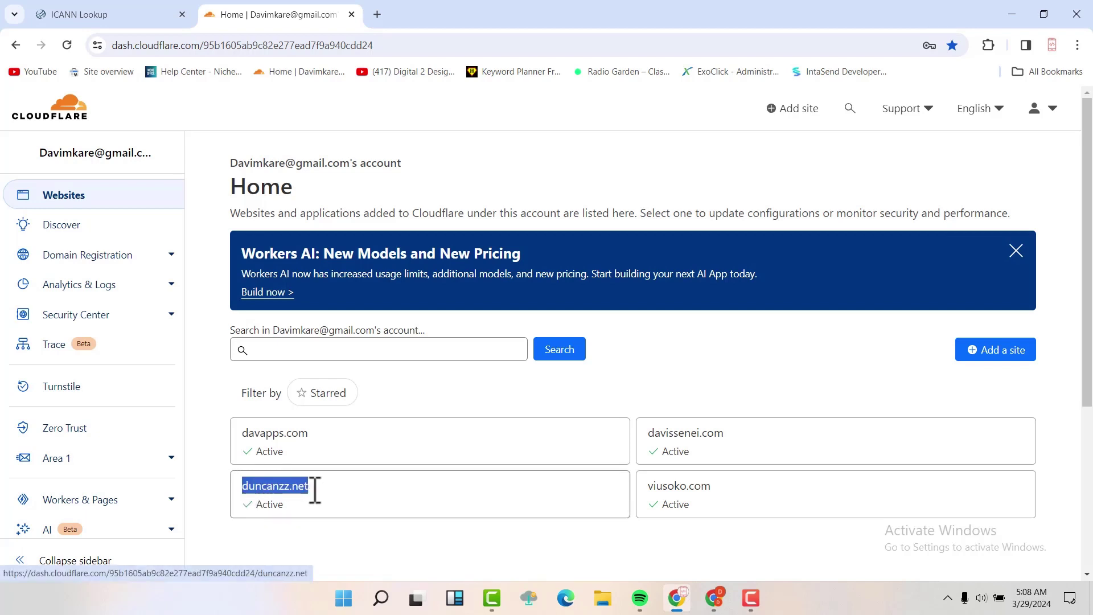
right_click(306, 493)
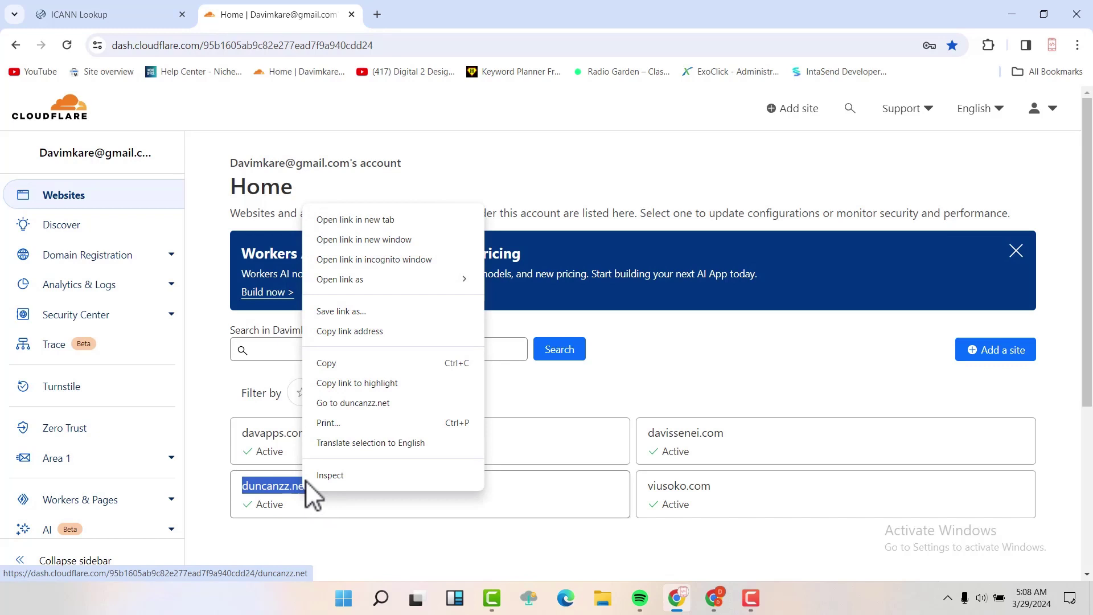
left_click(334, 365)
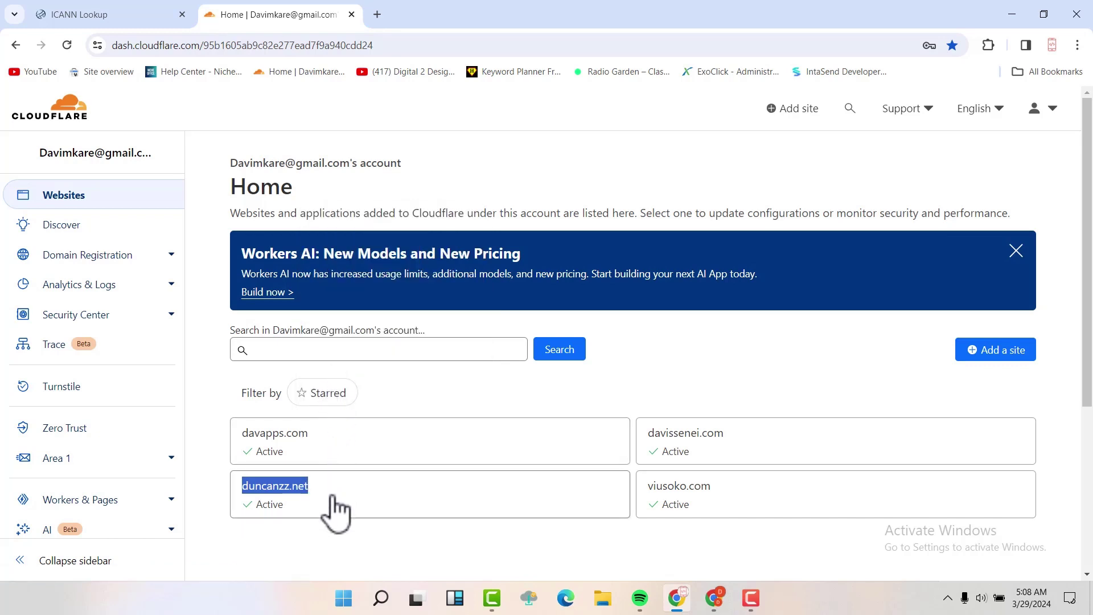
- Replace davissenei.com with duncanzz.net in ICANN Lookup and run the lookup
left_click(108, 15)
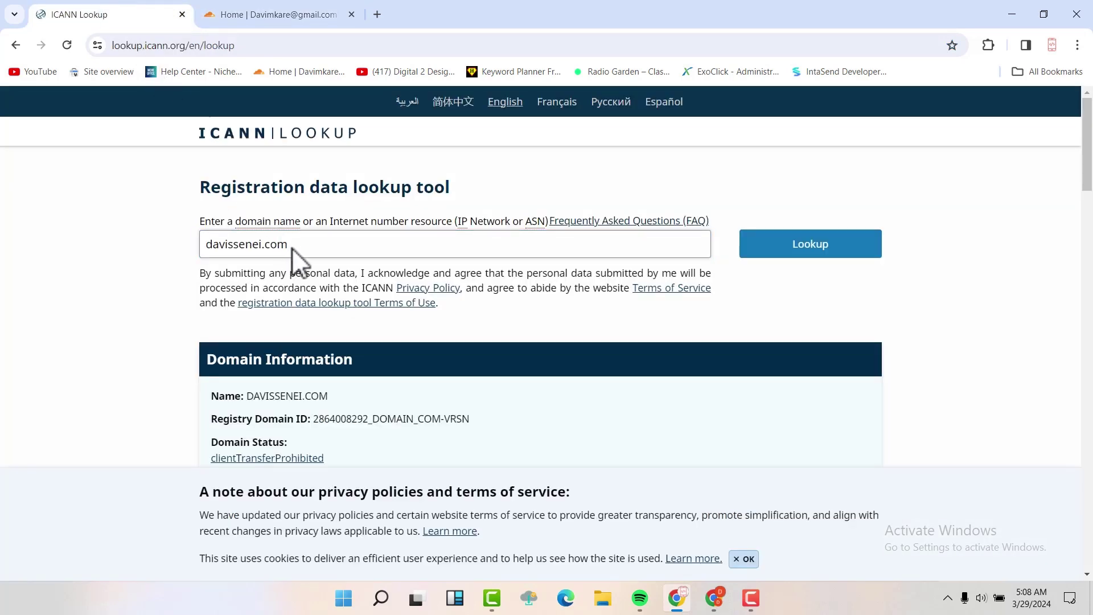
left_click_drag(290, 245, 169, 244)
key("BackSpace")
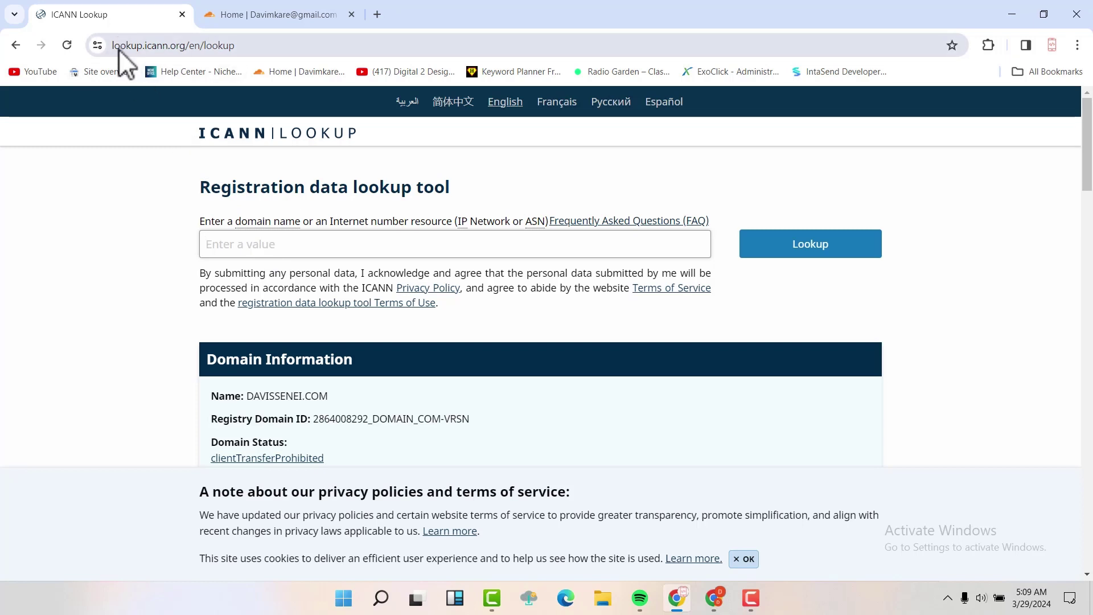
left_click(286, 245)
right_click(285, 246)
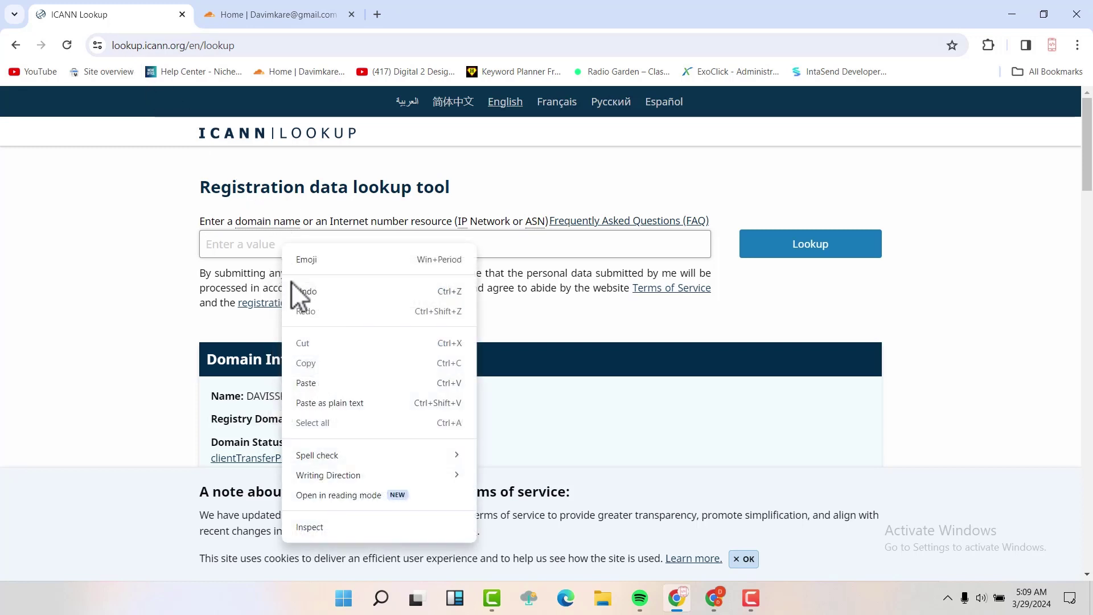
left_click(314, 384)
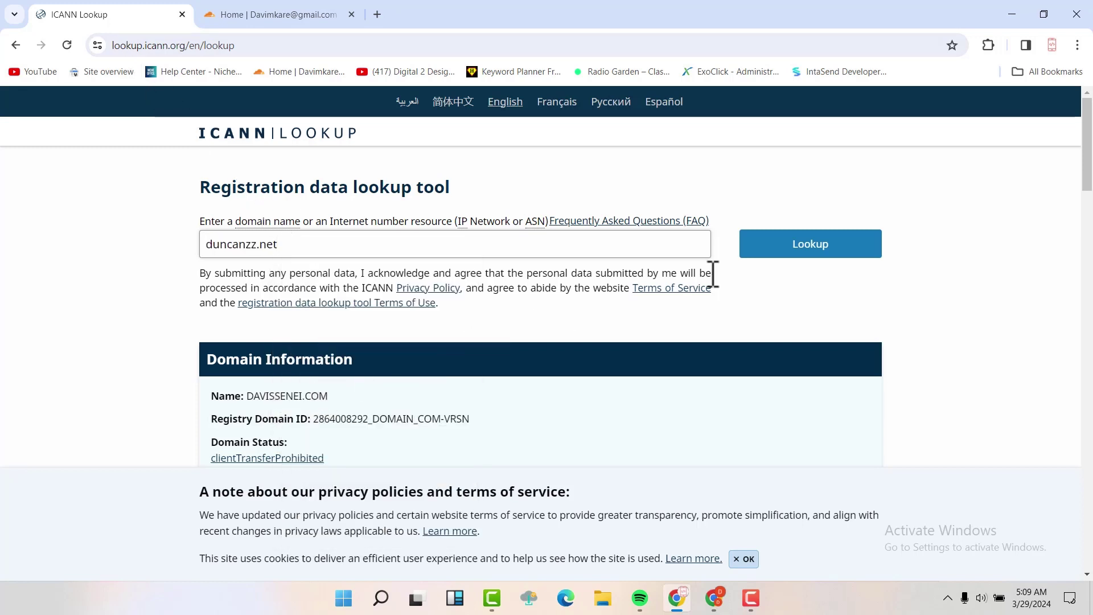
left_click(813, 248)
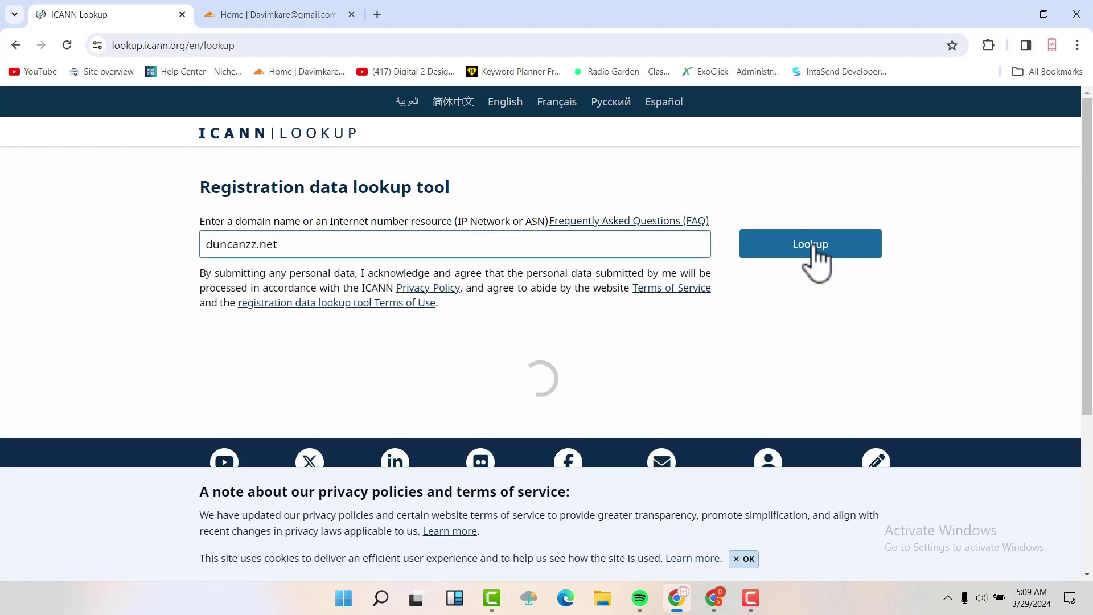
- Scroll to duncanzz.net's DNSSEC Information, which shows the delegation as Unsigned
scroll(817, 256, "down", 3)
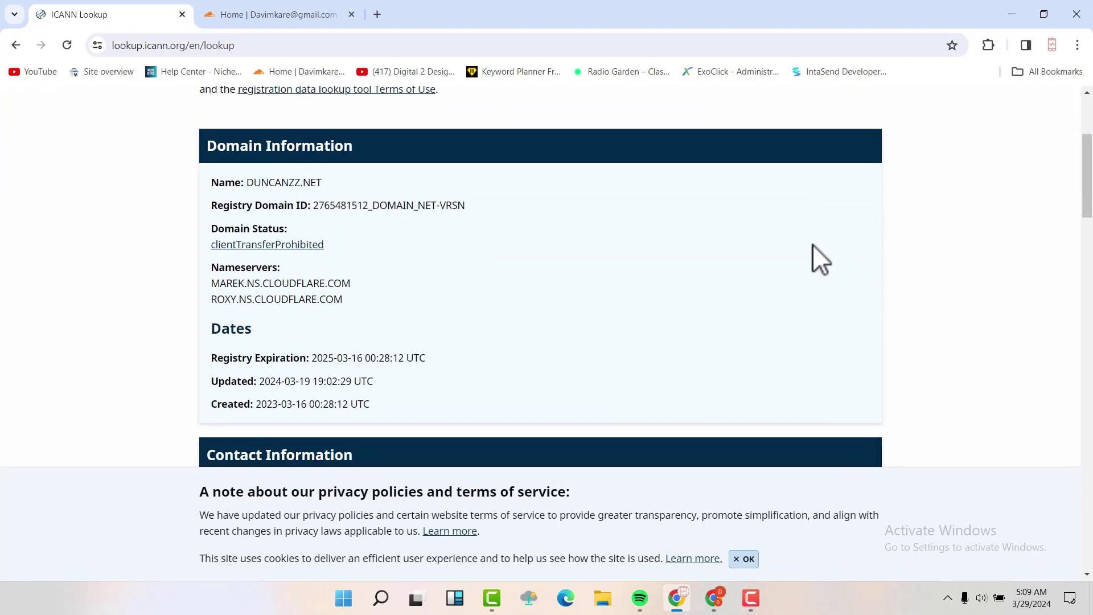
scroll(711, 251, "down", 1)
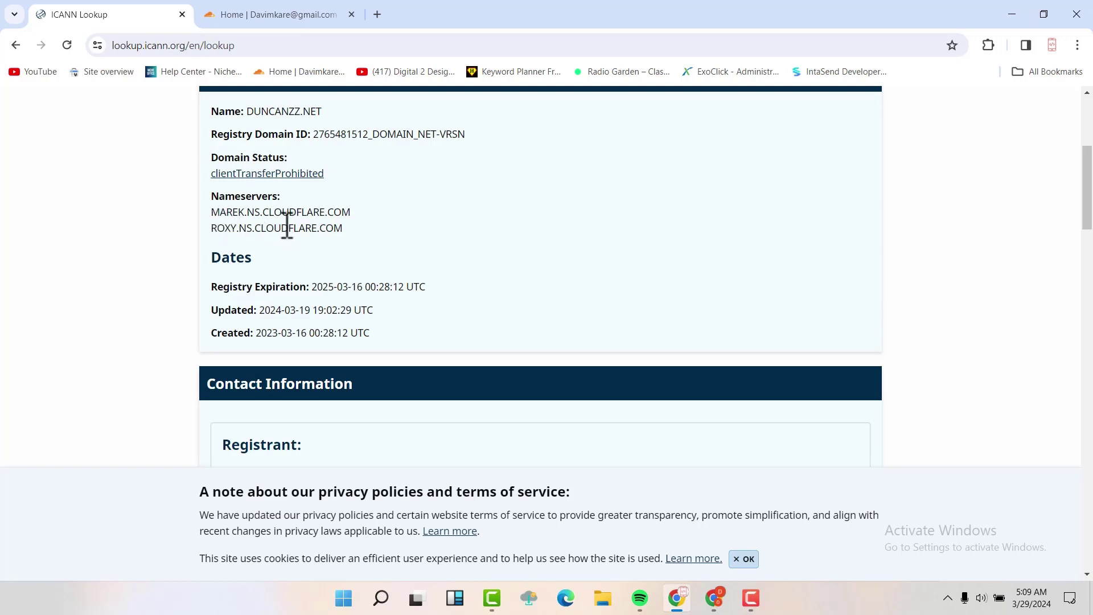
scroll(322, 225, "down", 1)
scroll(314, 213, "up", 1)
scroll(305, 201, "down", 8)
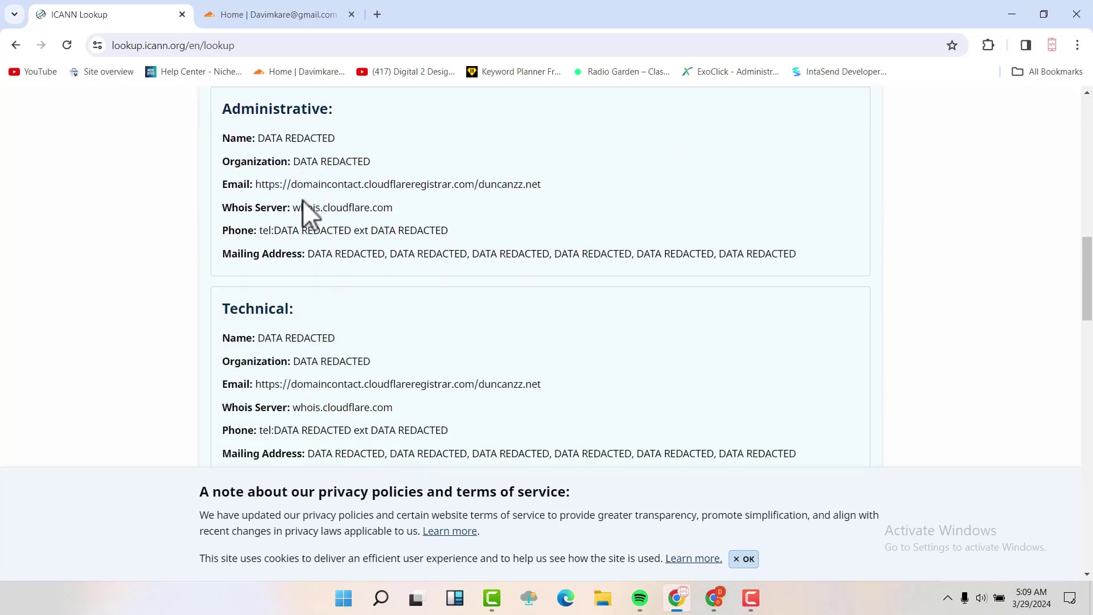
scroll(302, 200, "down", 8)
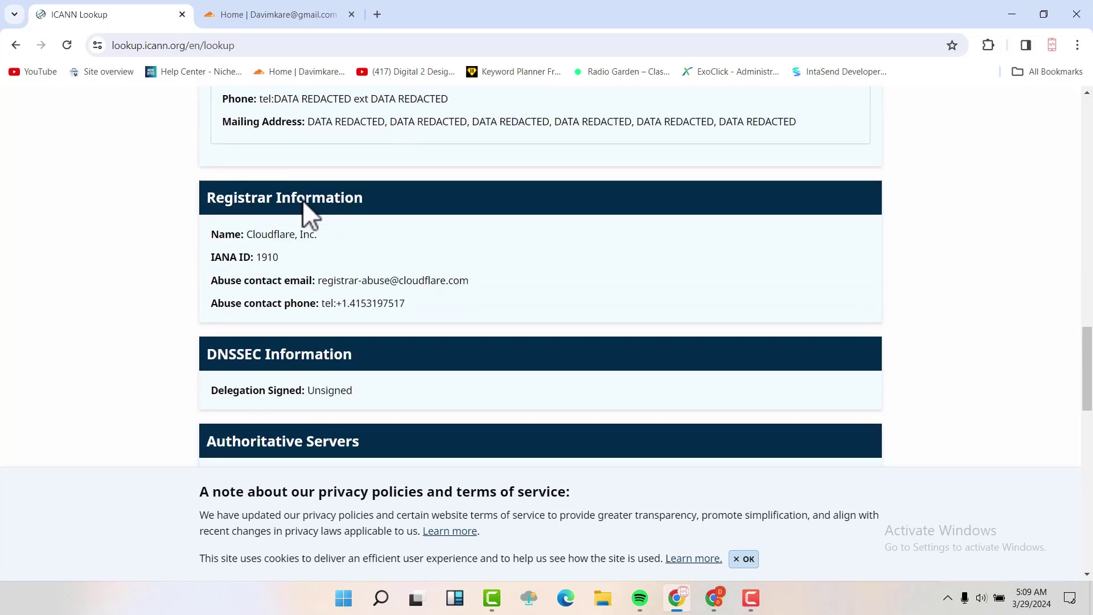
scroll(302, 199, "down", 2)
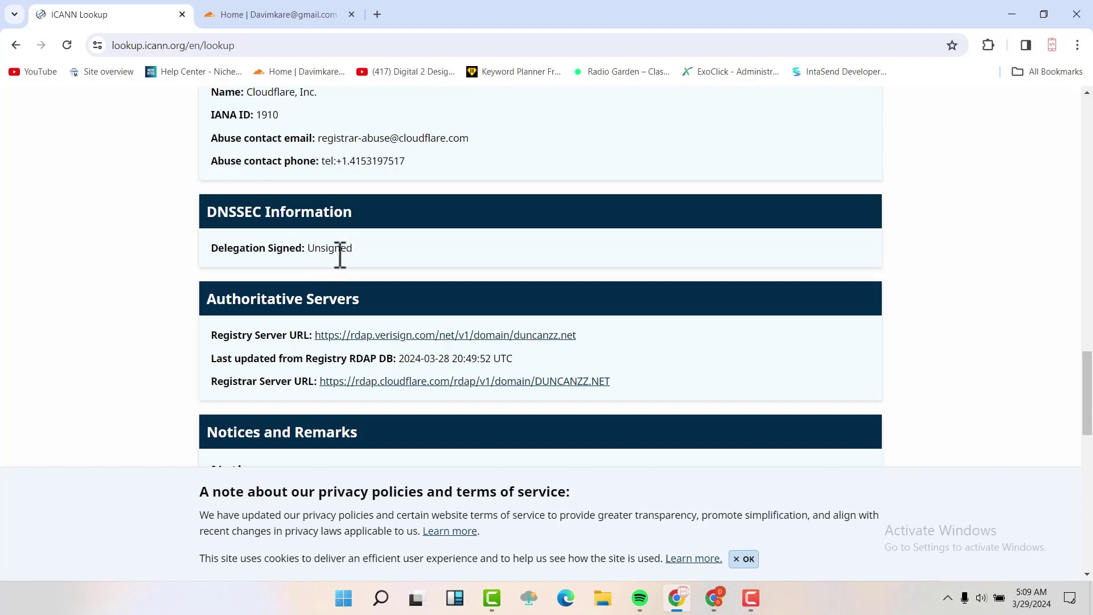
- Enable DNSSEC for duncanzz.net under DNS > Settings in Cloudflare
left_click(283, 9)
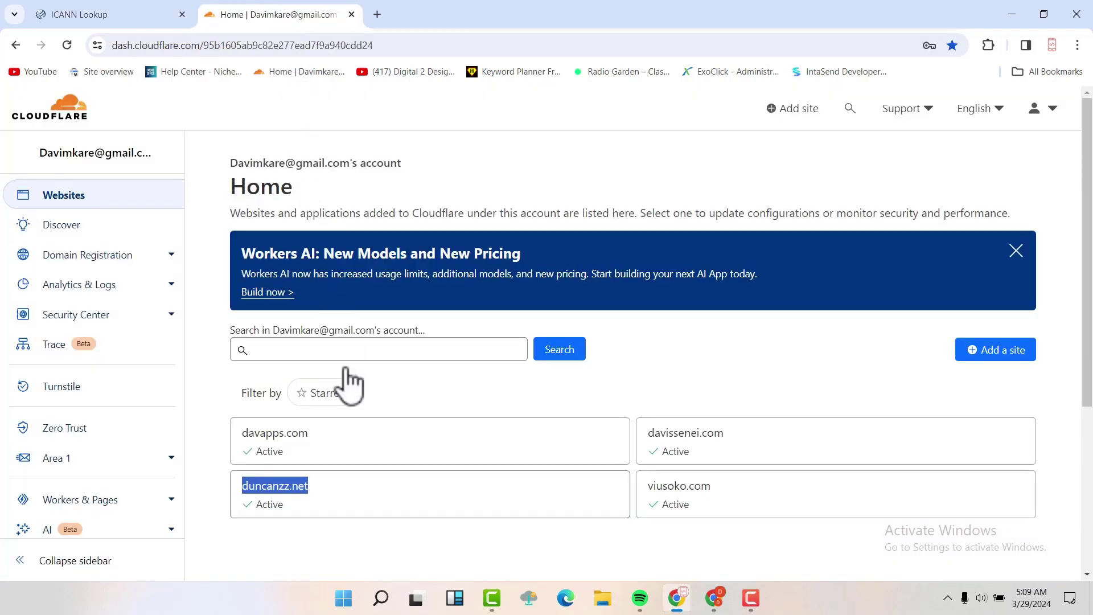
left_click(372, 529)
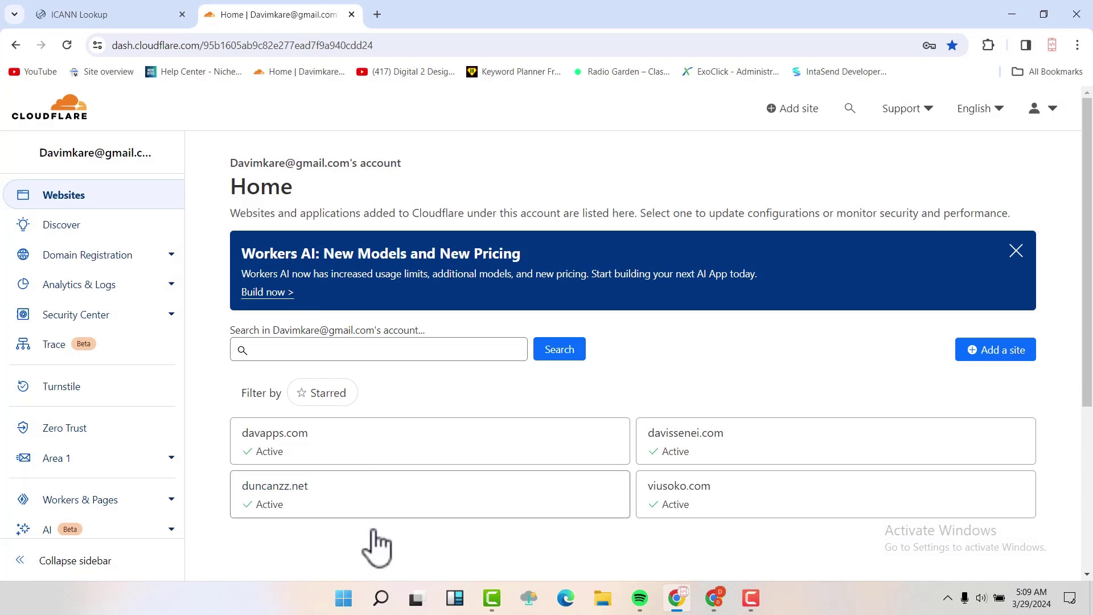
left_click(300, 495)
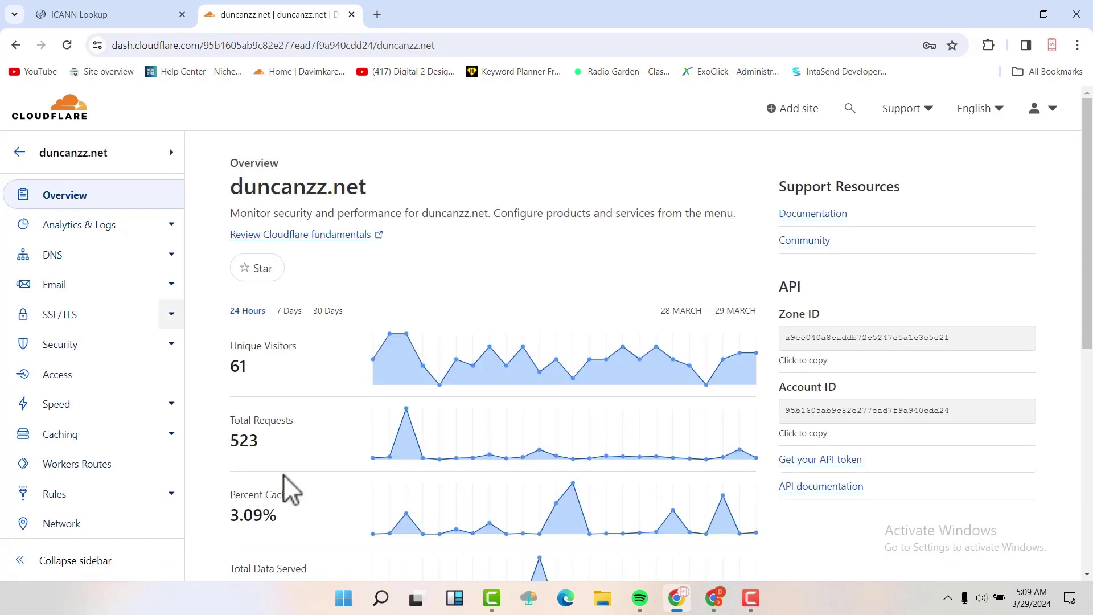
left_click(65, 257)
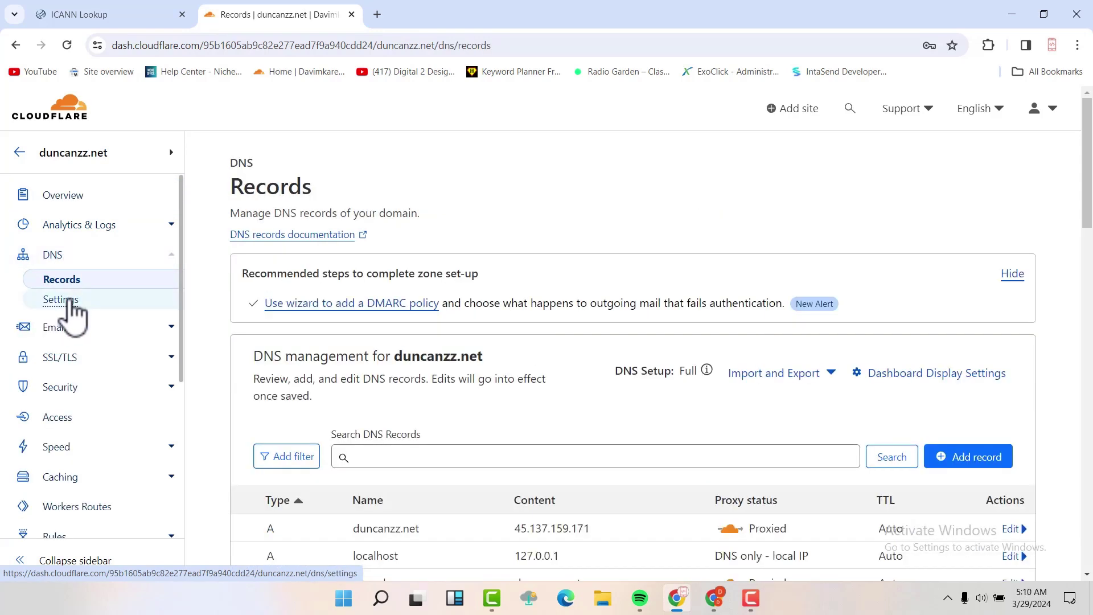
left_click(70, 303)
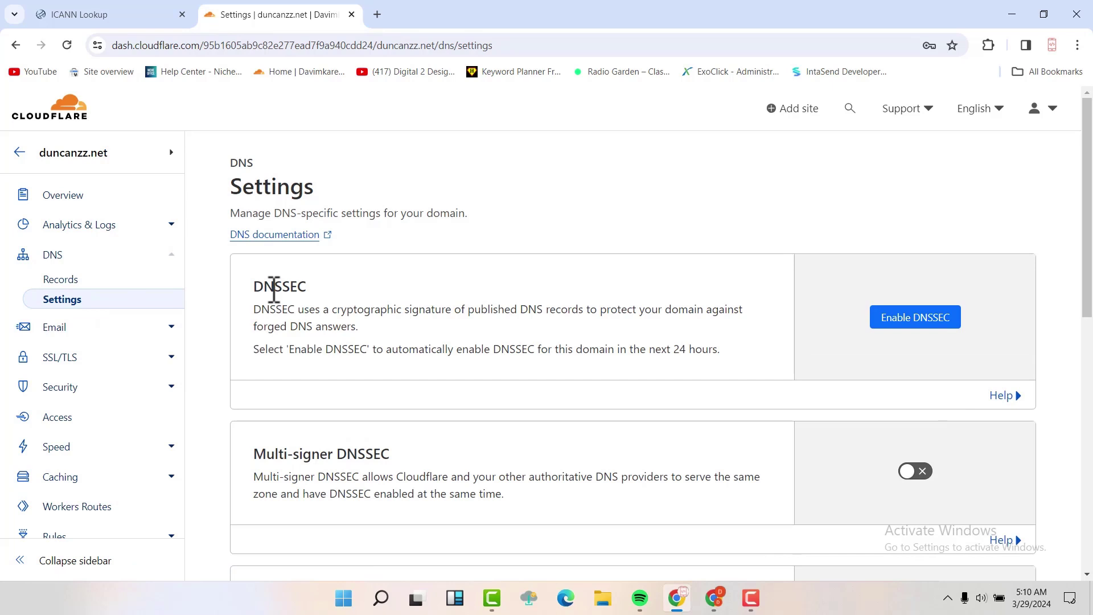
left_click(922, 317)
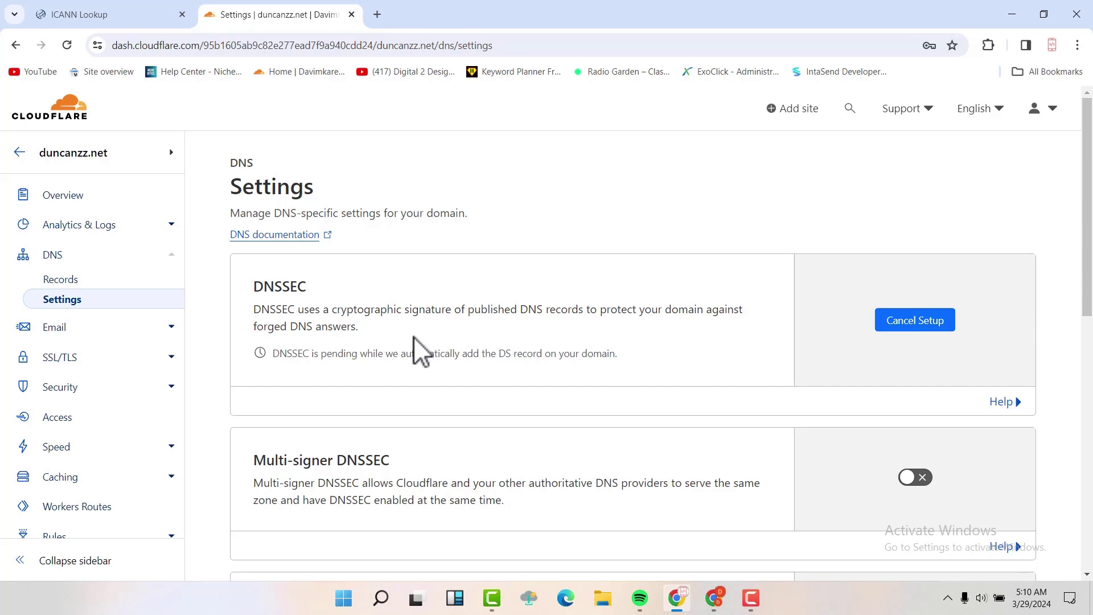
- Copy the davissenei.com site name from the Cloudflare Home page
left_click(19, 152)
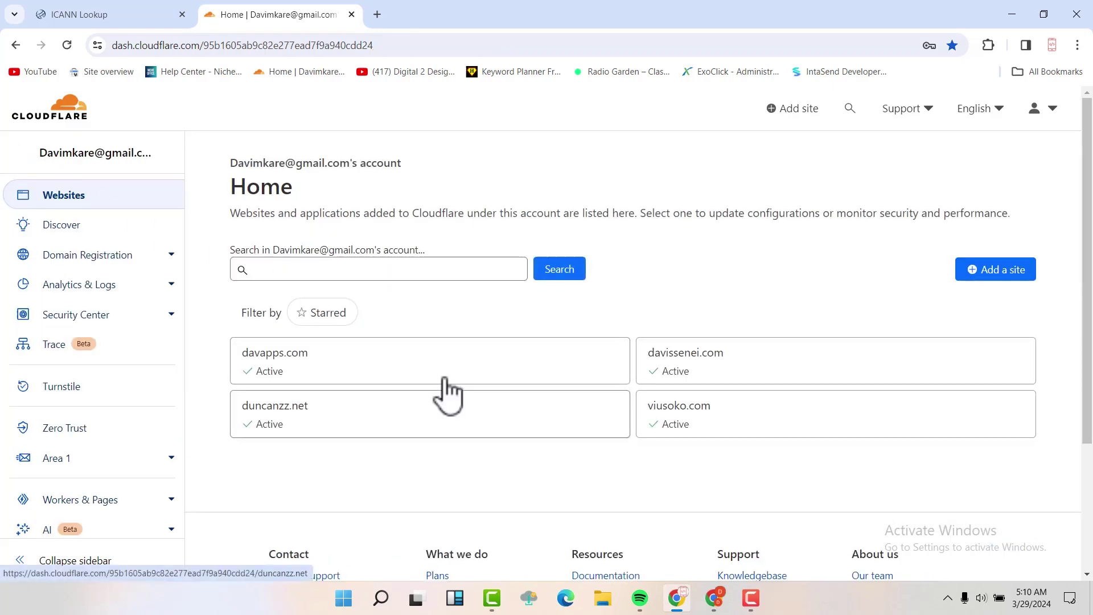
scroll(444, 381, "down", 1)
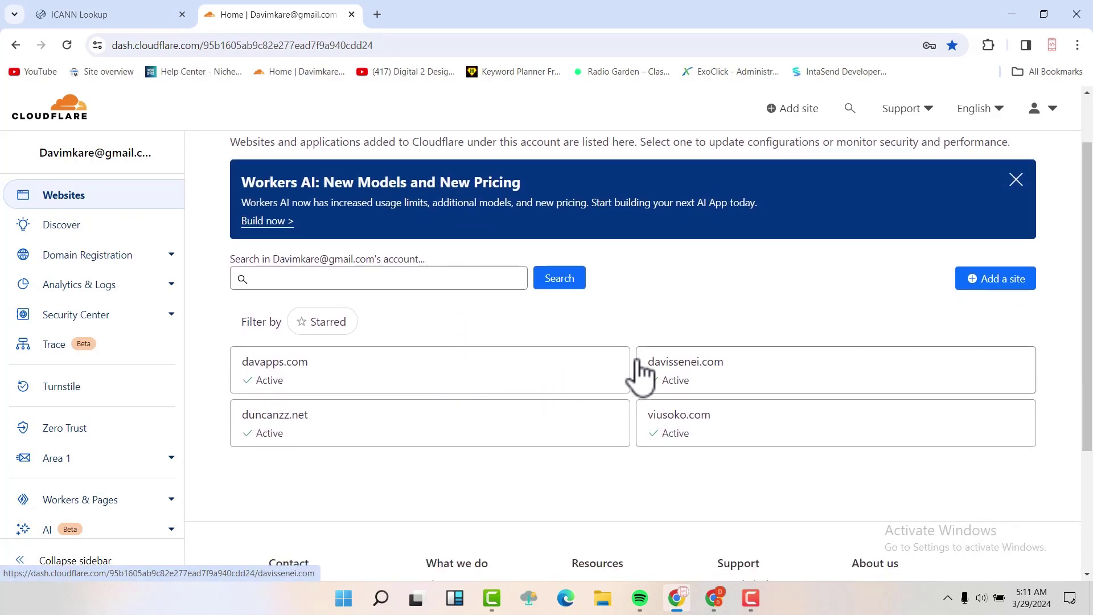
left_click_drag(637, 369, 725, 357)
key("ctrl+c")
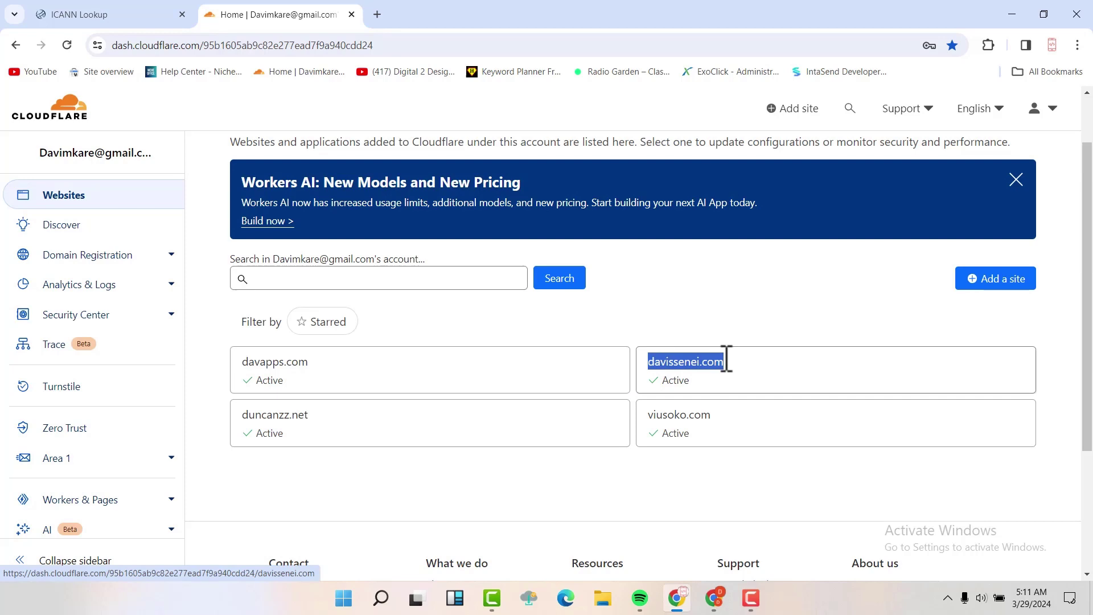
right_click(710, 362)
left_click(73, 17)
- Paste davissenei.com over the old domain in ICANN Lookup and run the lookup
left_click(73, 17)
scroll(305, 250, "up", 10)
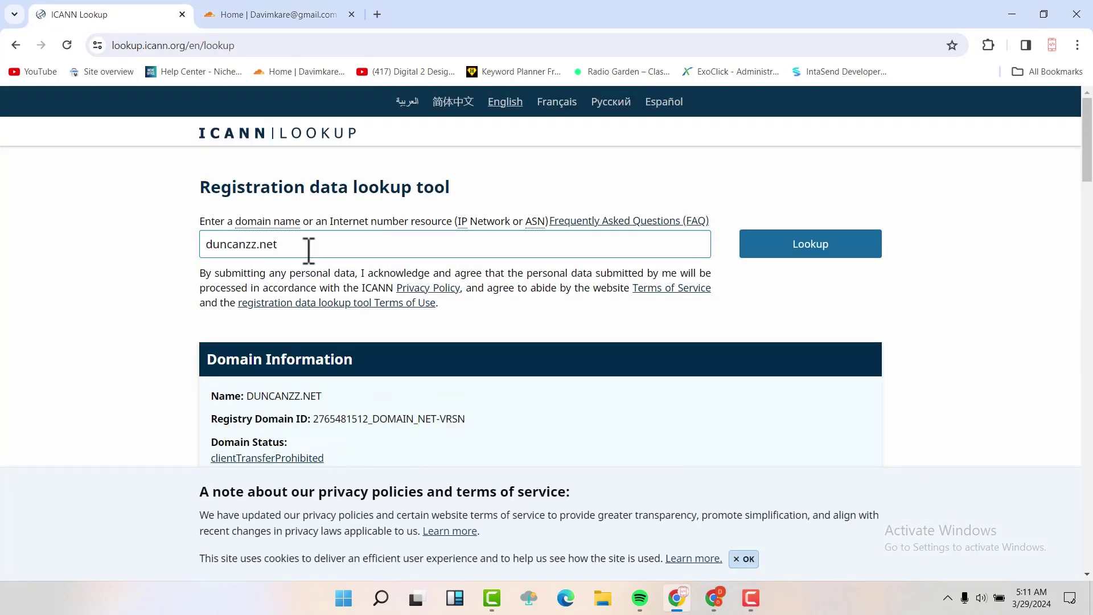
triple_click(305, 251)
key("ctrl+v")
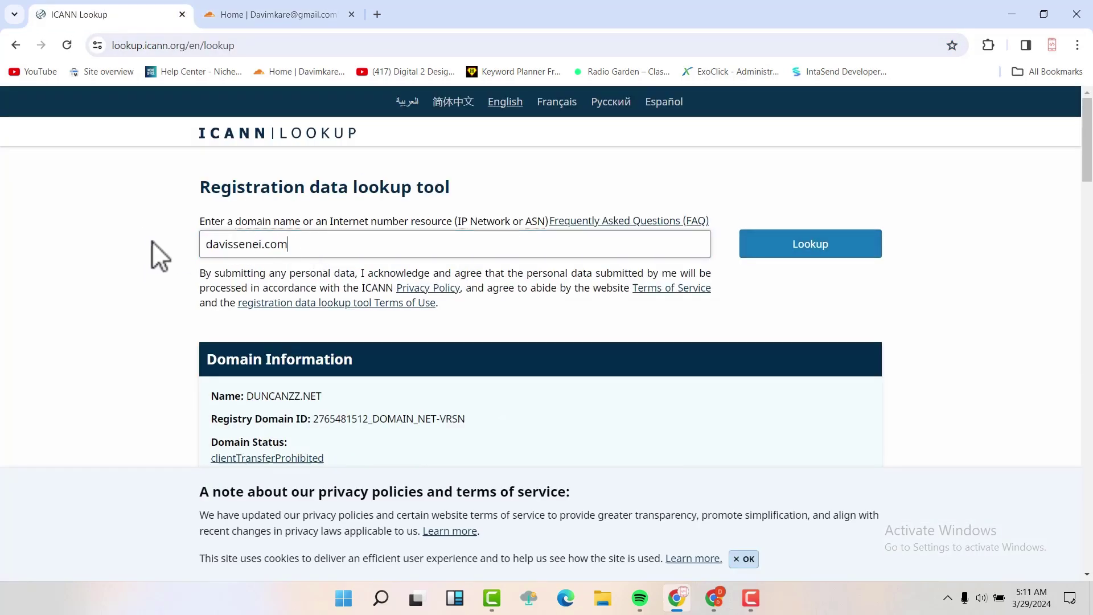
left_click(823, 249)
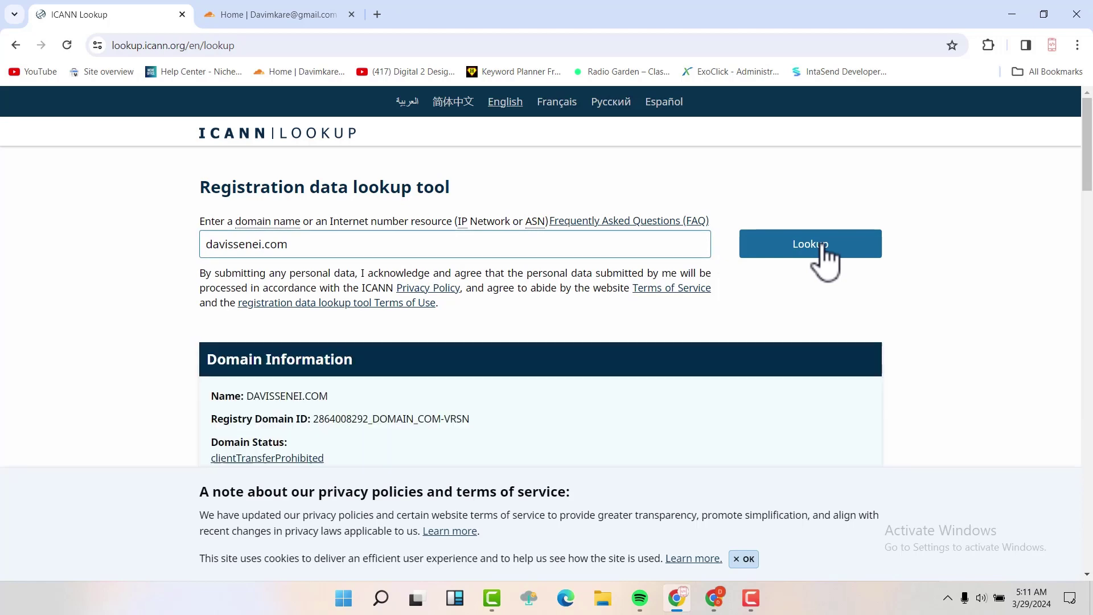
- Scroll to davissenei.com's DNSSEC Information, showing the delegation still Unsigned
scroll(695, 280, "down", 3)
scroll(391, 335, "down", 10)
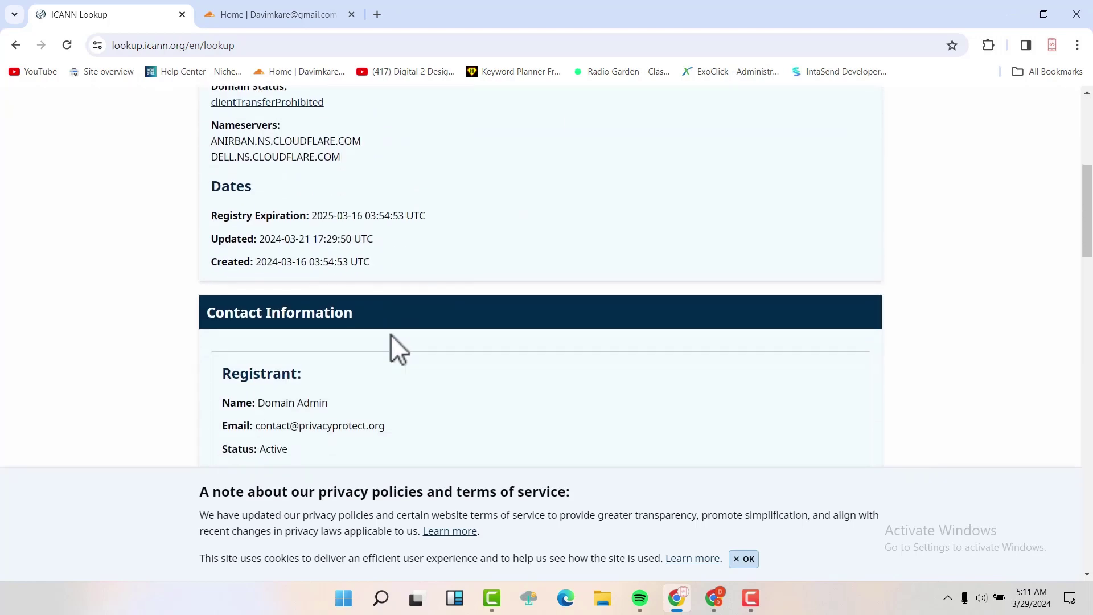
scroll(390, 333, "up", 8)
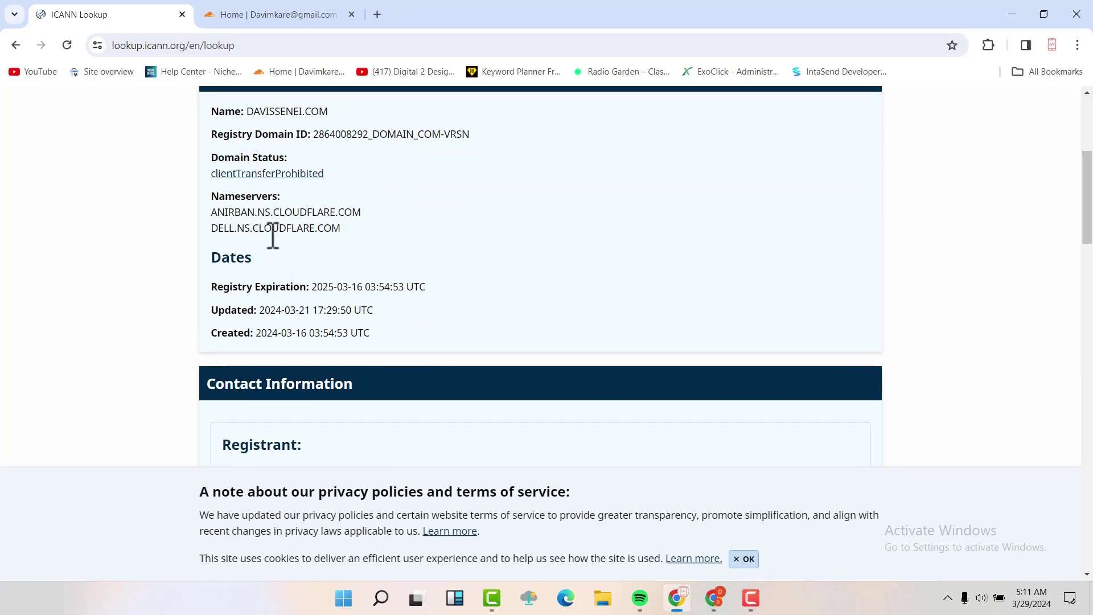
scroll(295, 254, "down", 9)
scroll(296, 254, "down", 7)
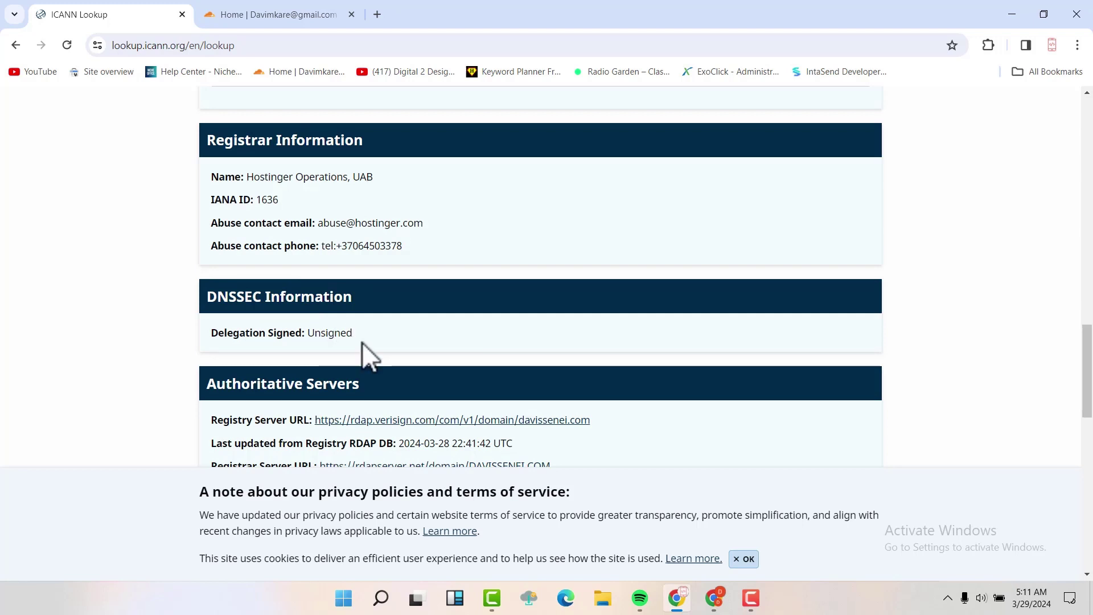
- Open the DNSSEC tab under DNS / Nameservers for davissenei.com and focus the Key Tag field
left_click(719, 604)
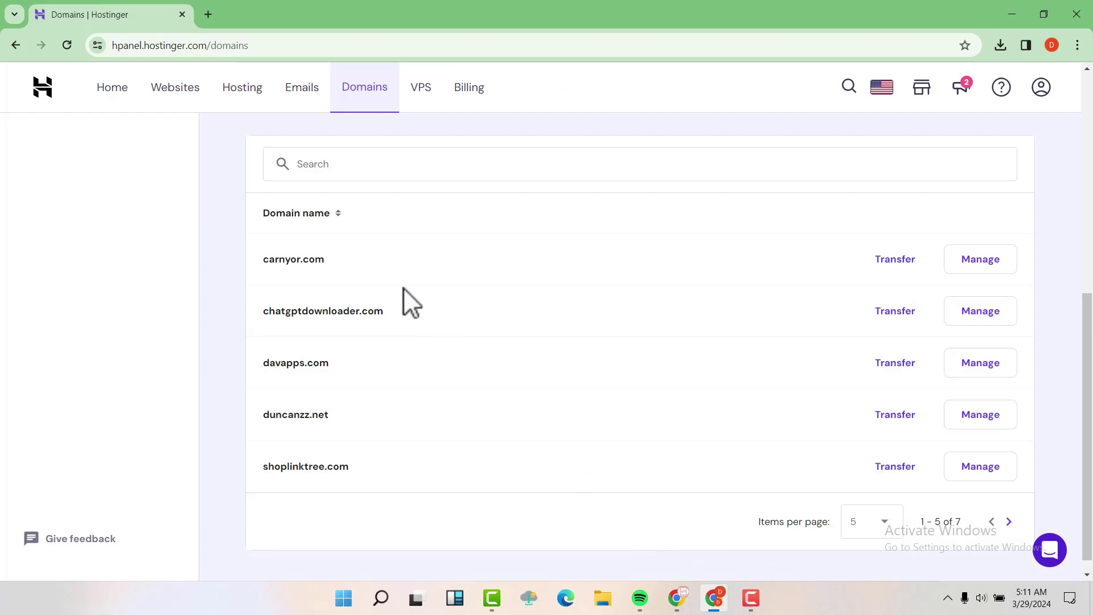
scroll(403, 289, "up", 5)
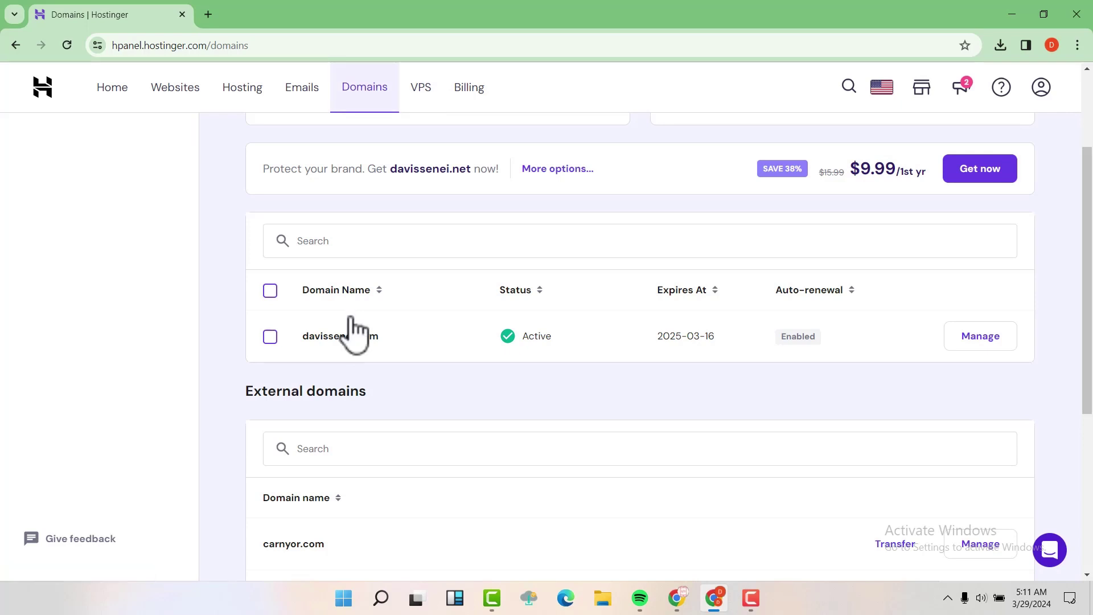
left_click(988, 344)
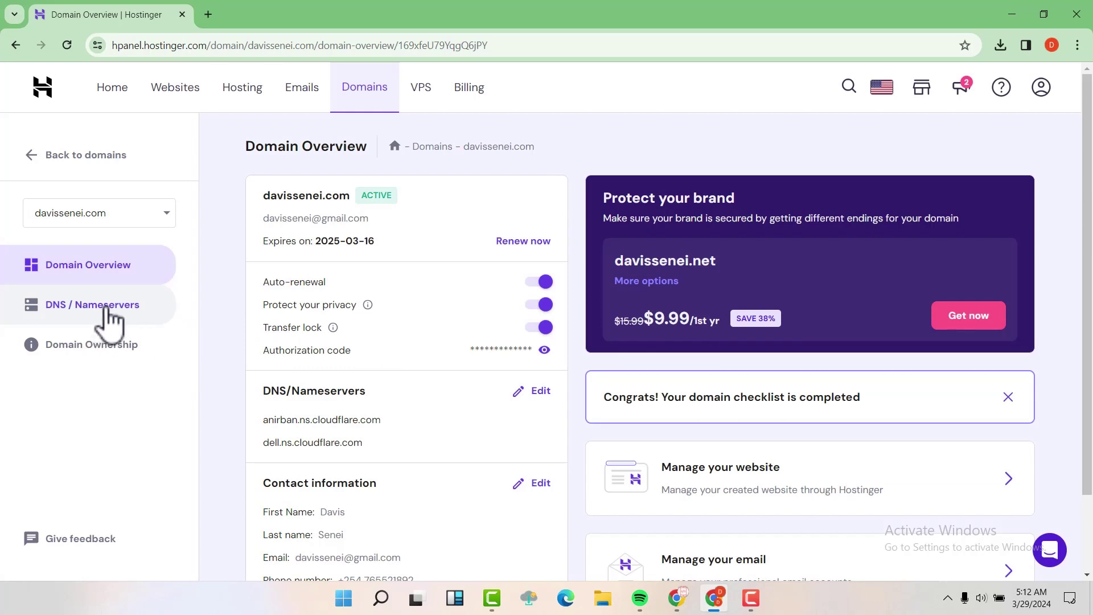
left_click(108, 313)
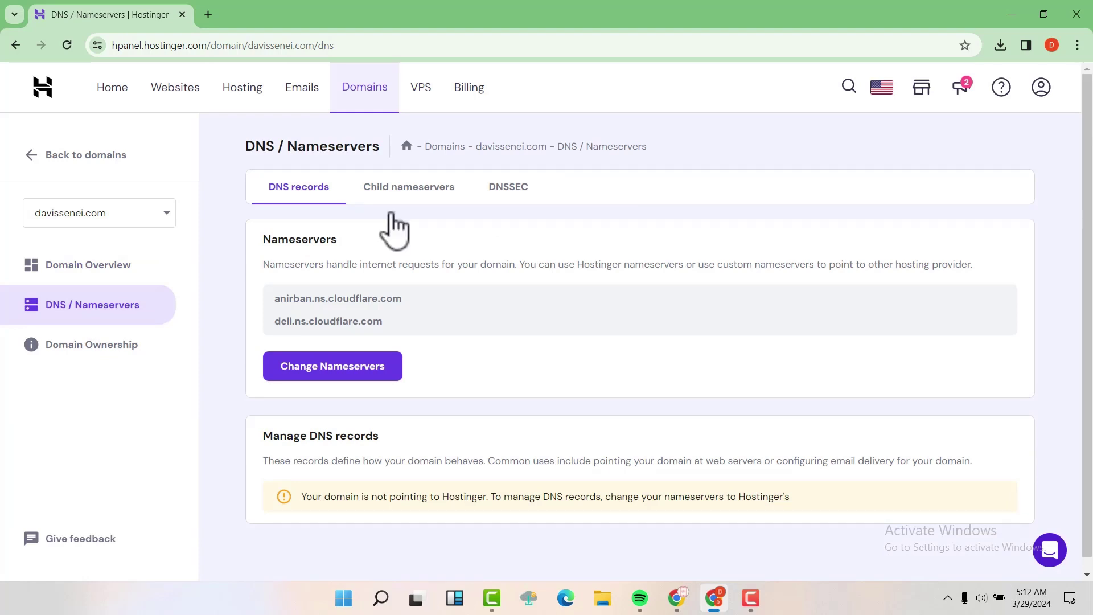
left_click(519, 189)
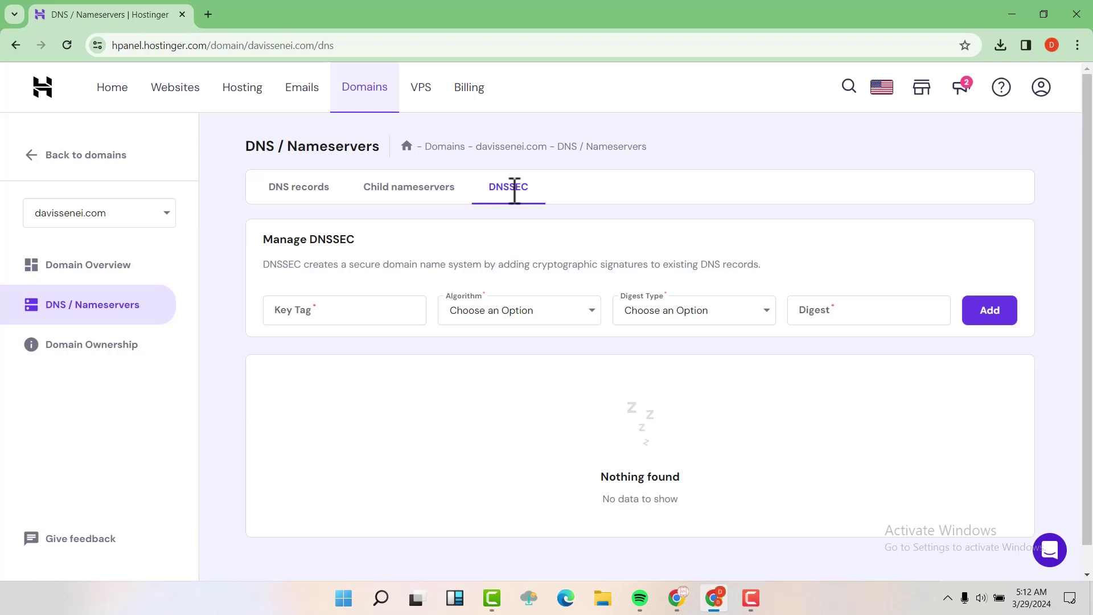
left_click(339, 307)
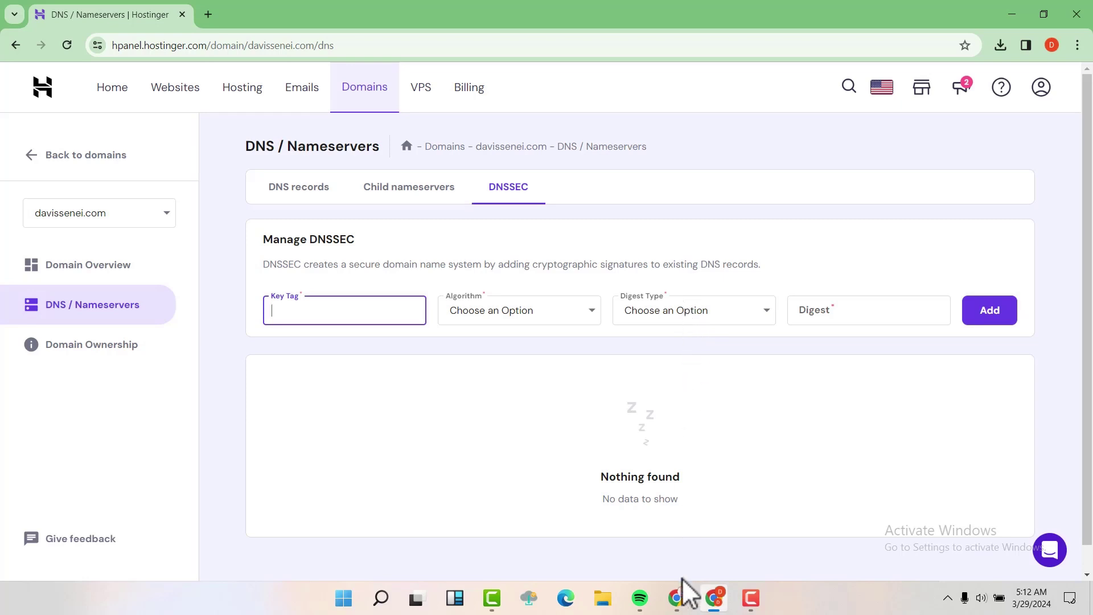
- Show the DS record details under DNS > Settings for davissenei.com in Cloudflare
left_click(676, 598)
left_click(252, 9)
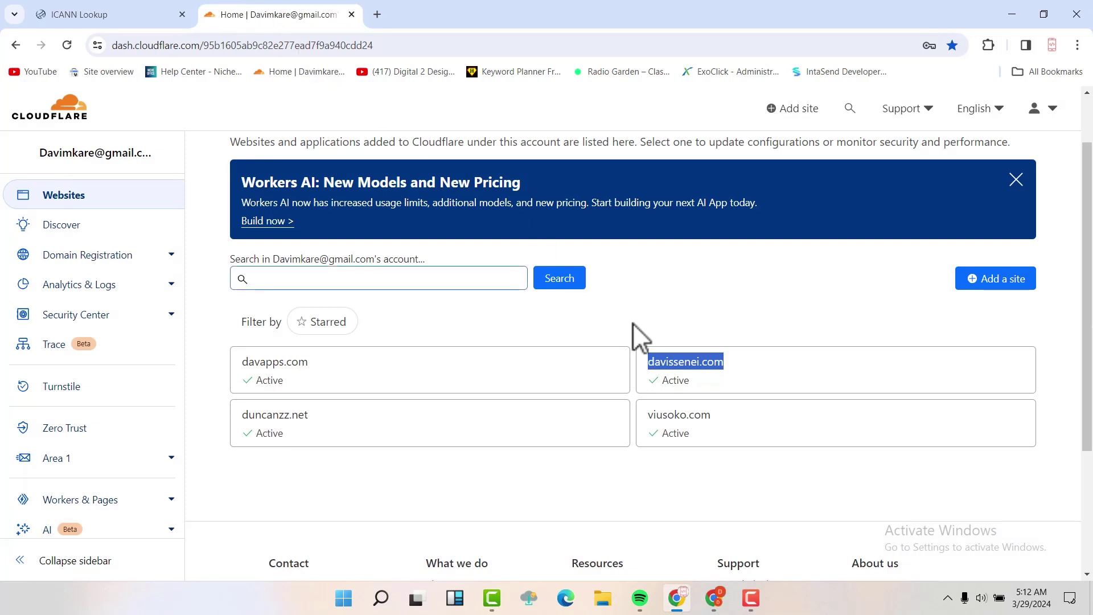
left_click(691, 368)
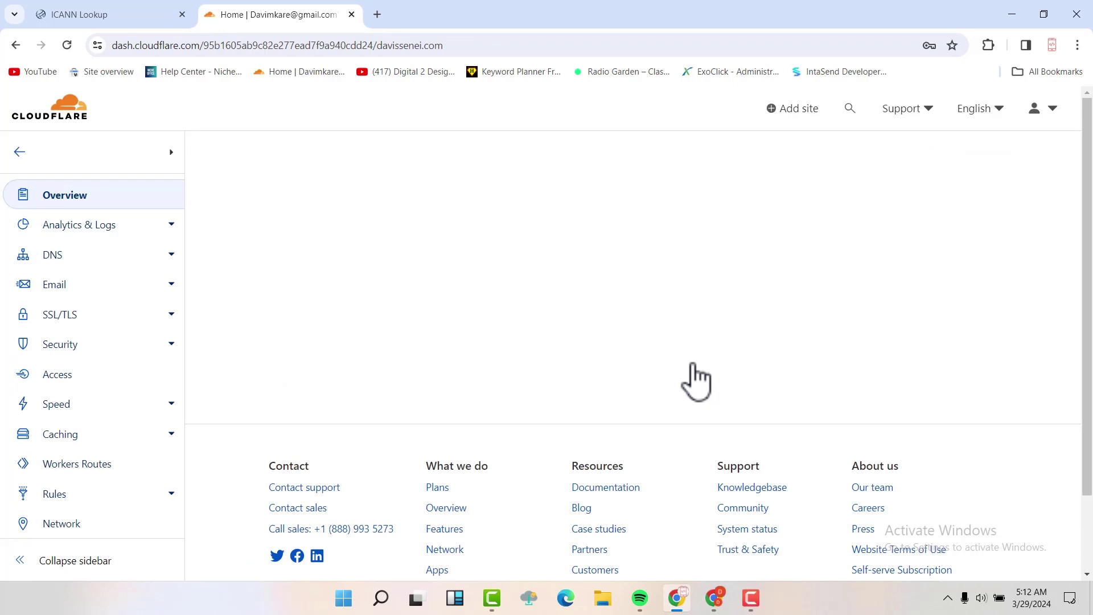
left_click(59, 259)
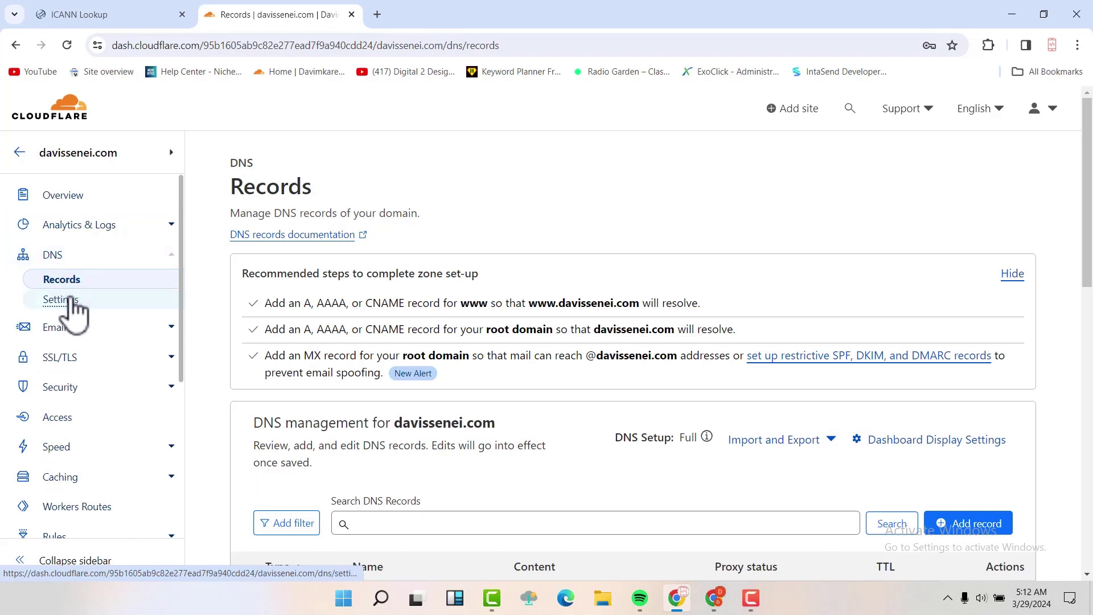
left_click(72, 301)
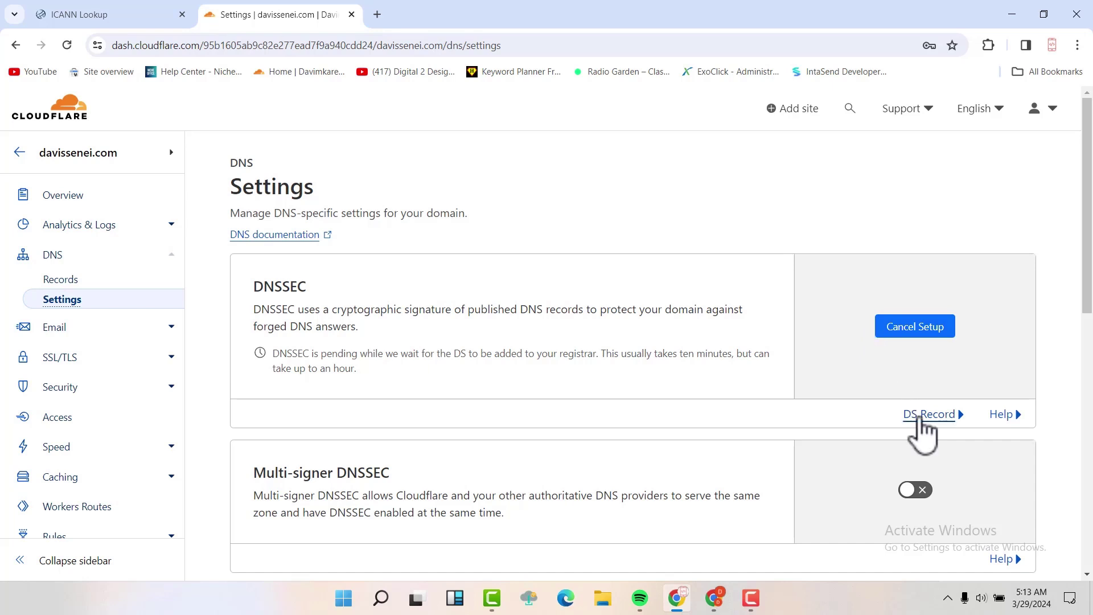
left_click(918, 417)
scroll(920, 419, "down", 5)
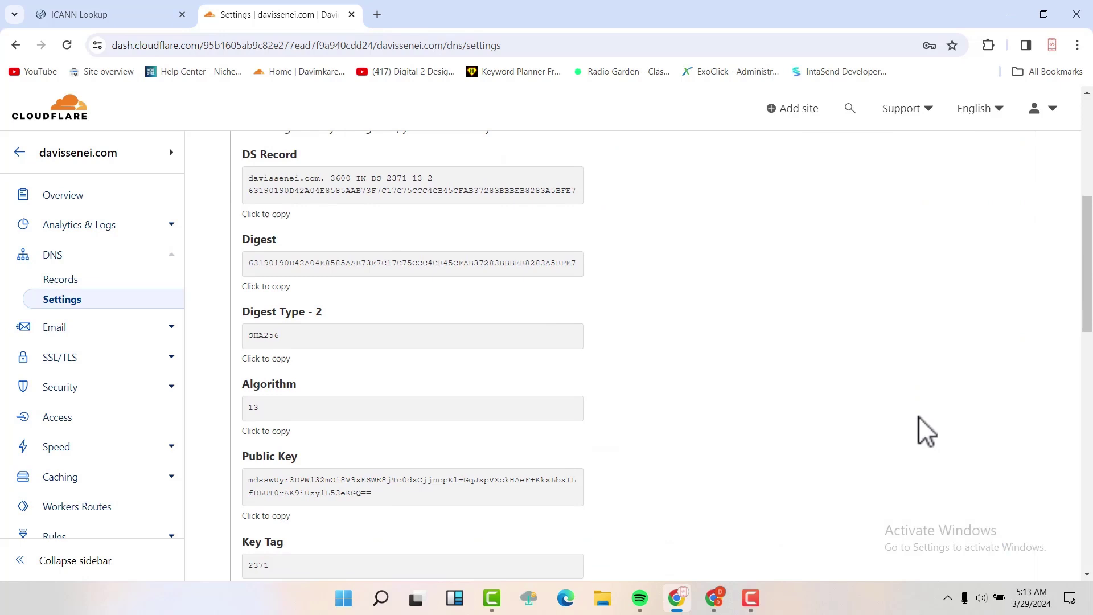
scroll(917, 416, "up", 1)
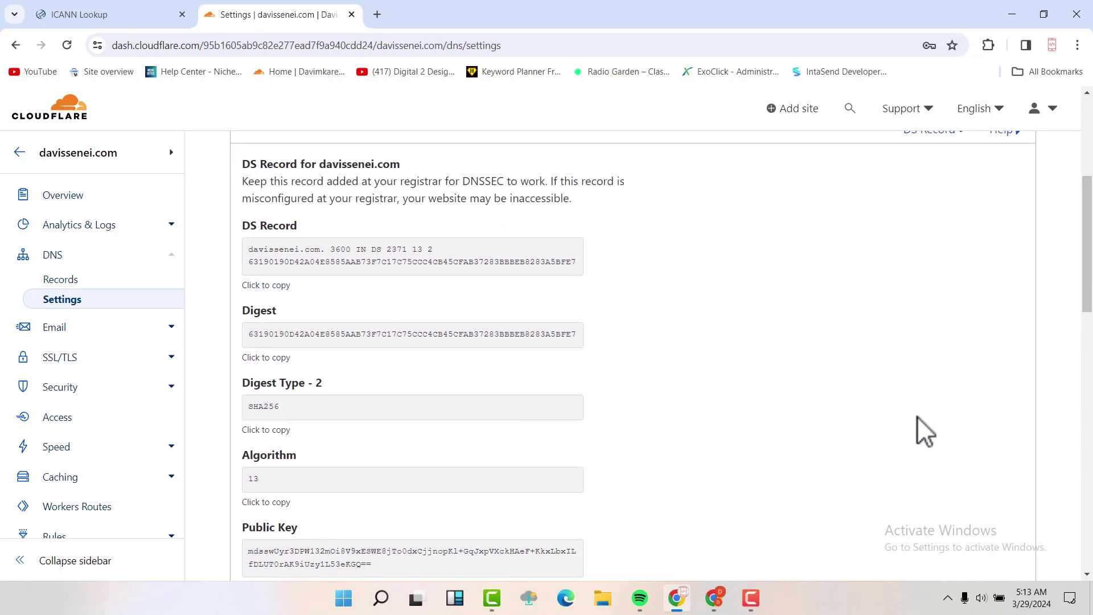
scroll(295, 431, "down", 1)
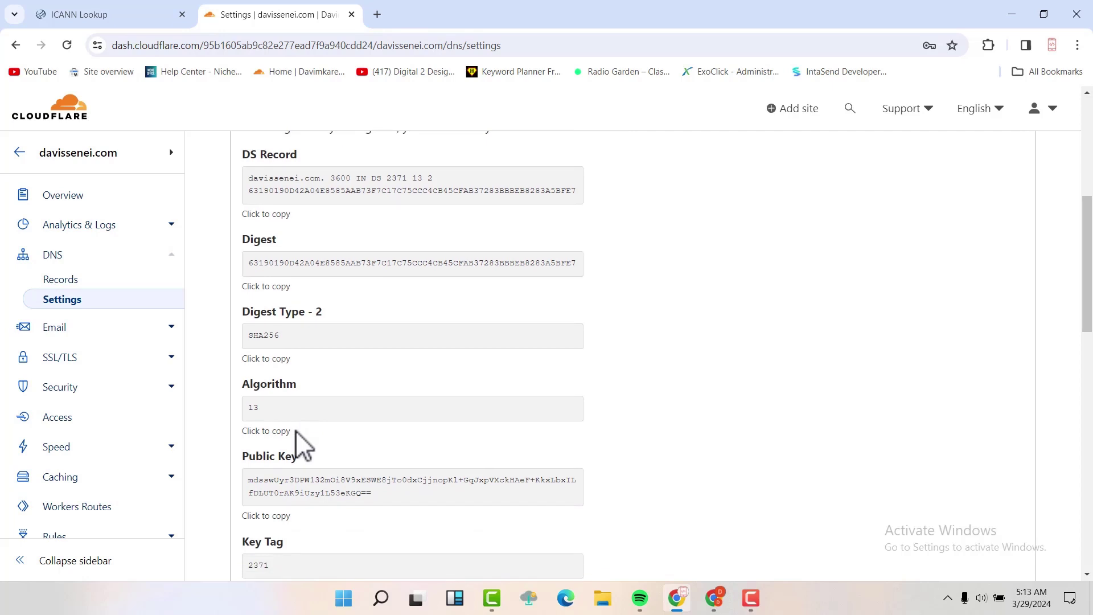
scroll(296, 431, "down", 1)
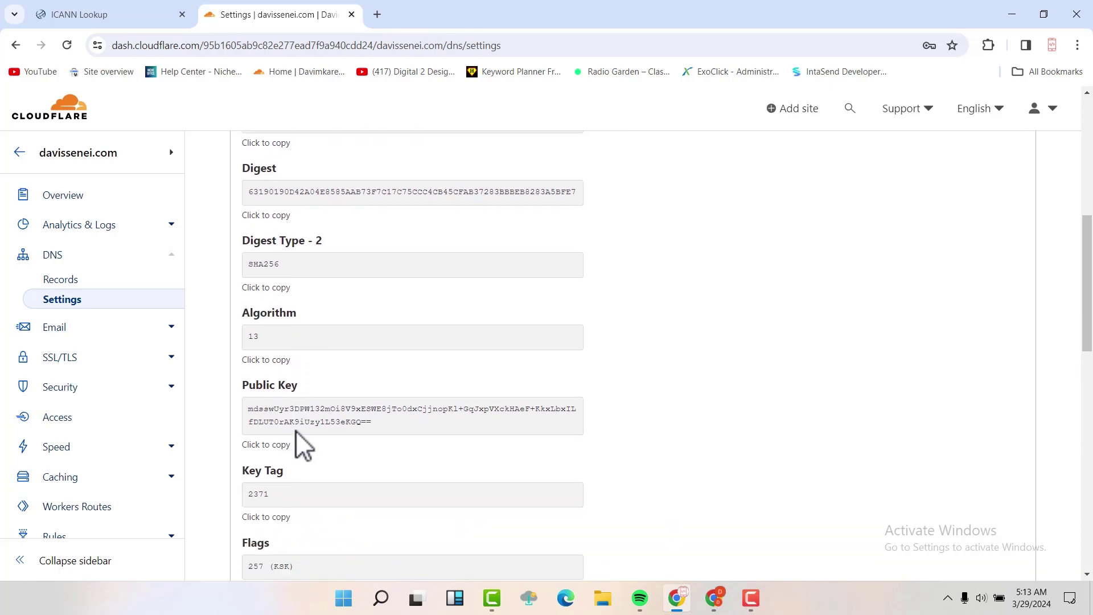
scroll(296, 430, "up", 1)
scroll(296, 431, "up", 1)
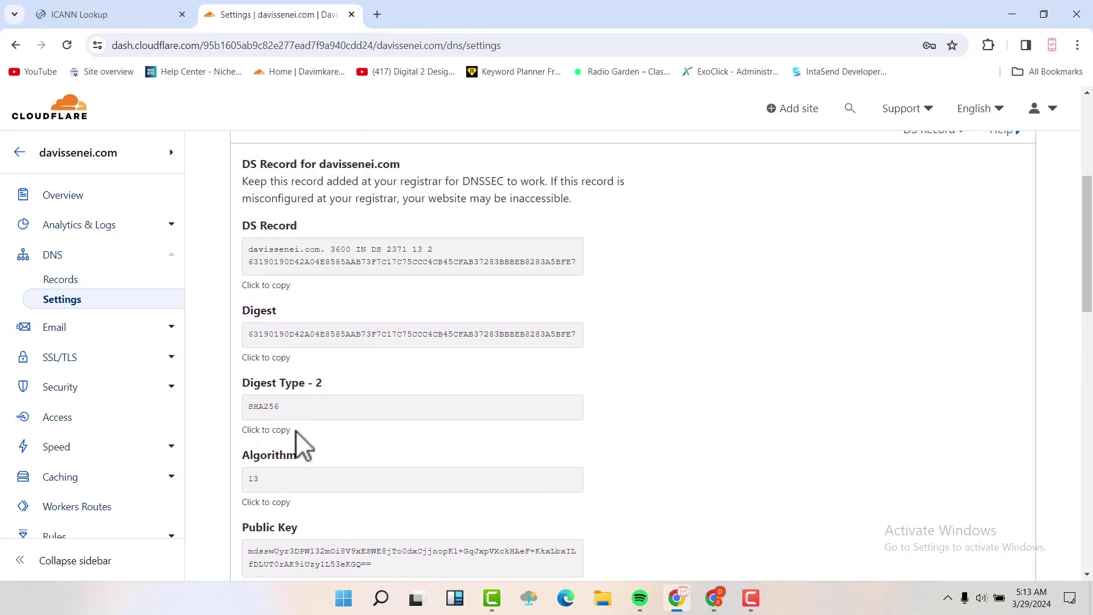
- Copy the DS record key tag 2371 and return to Hostinger
left_click(714, 597)
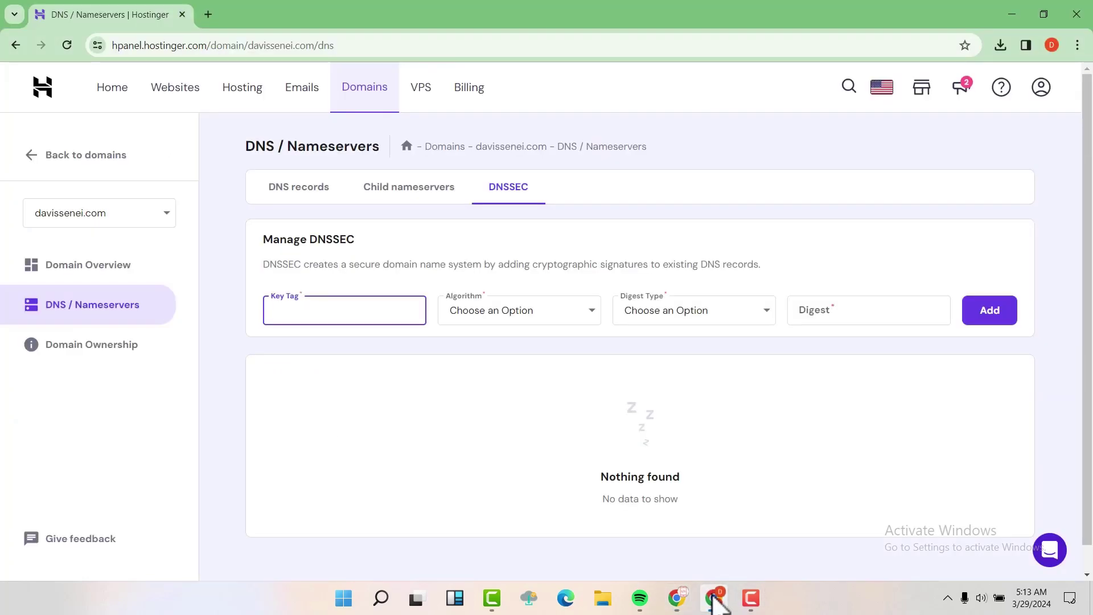
left_click(683, 597)
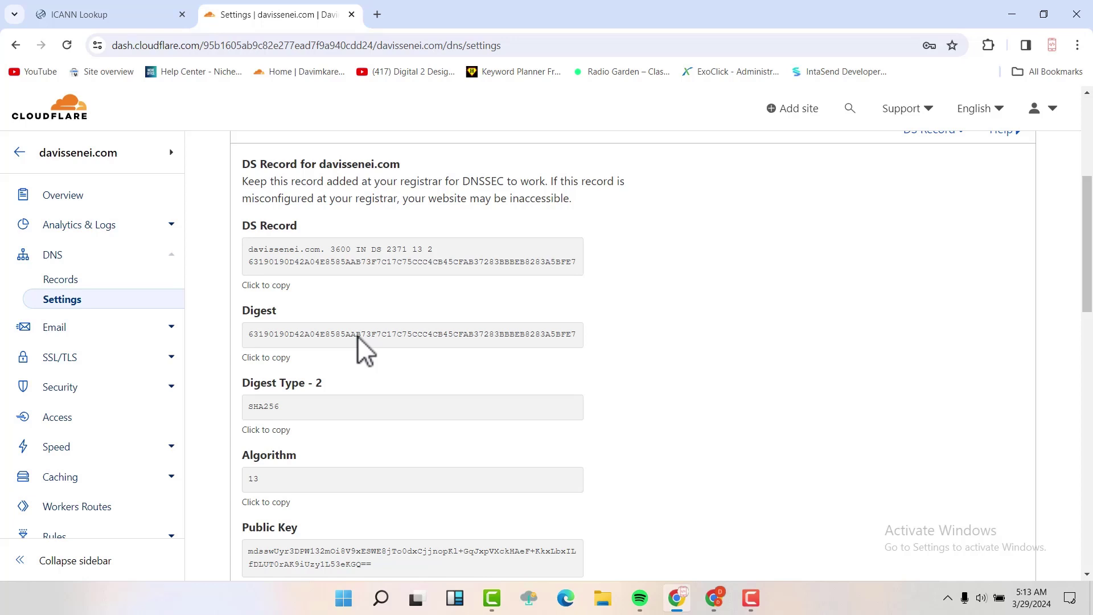
scroll(322, 308, "down", 4)
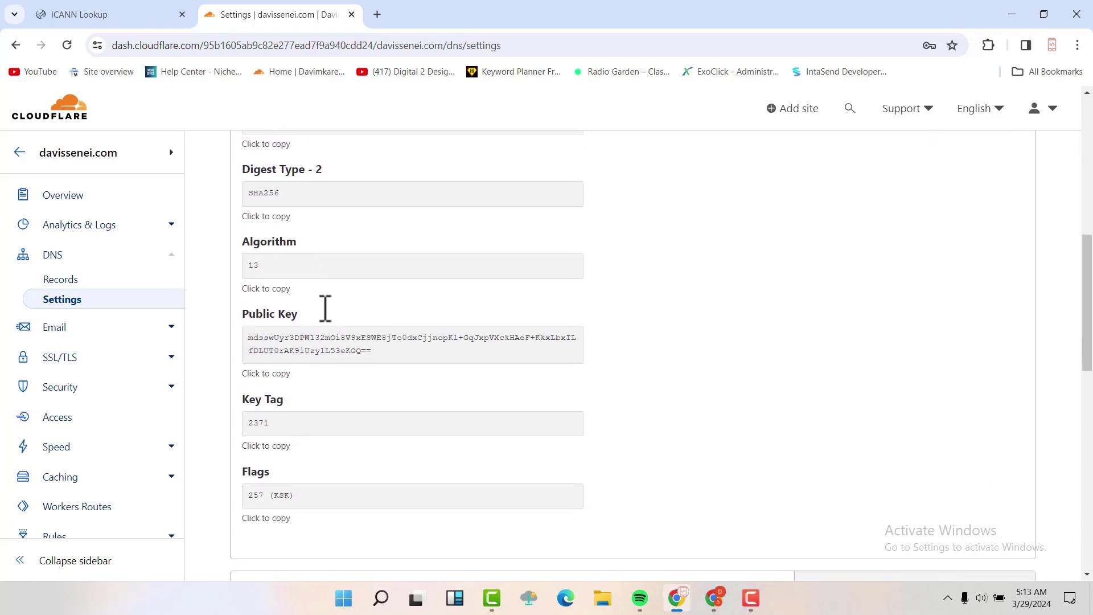
right_click(264, 421)
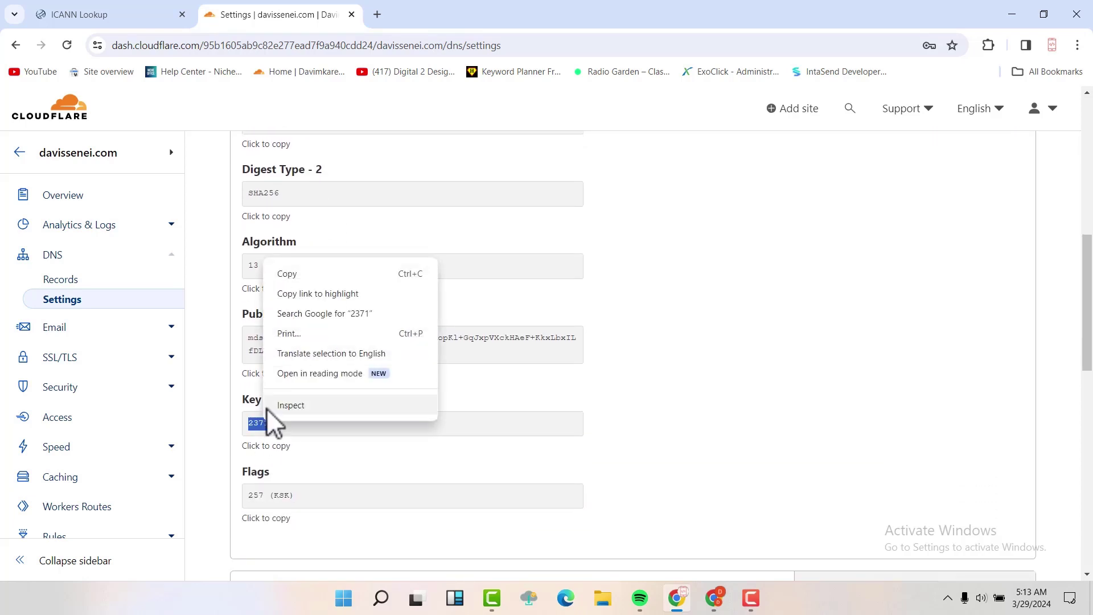
left_click(295, 274)
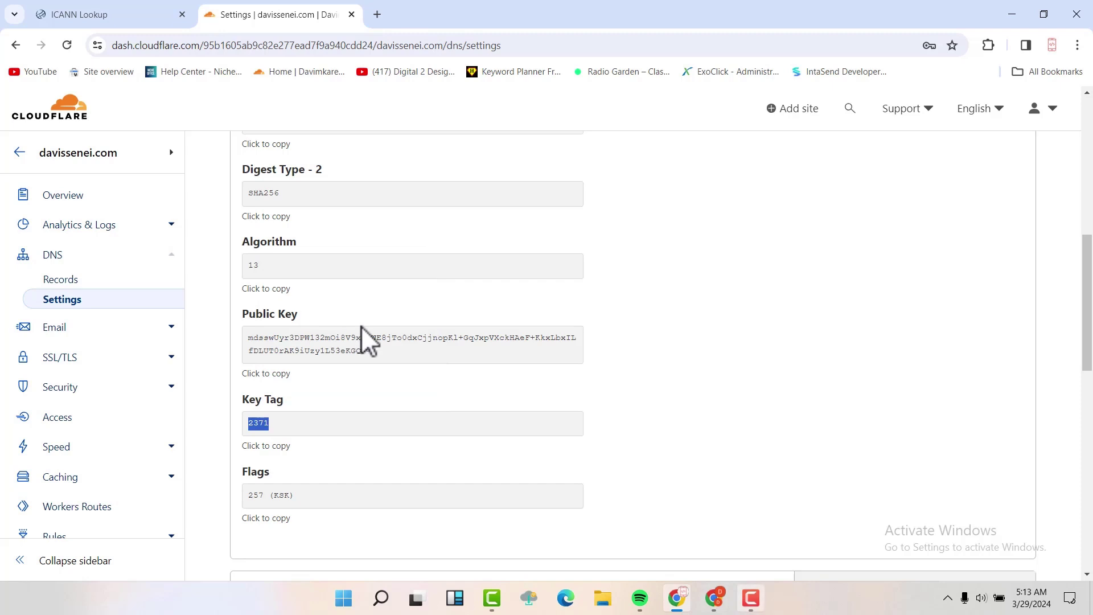
left_click(714, 598)
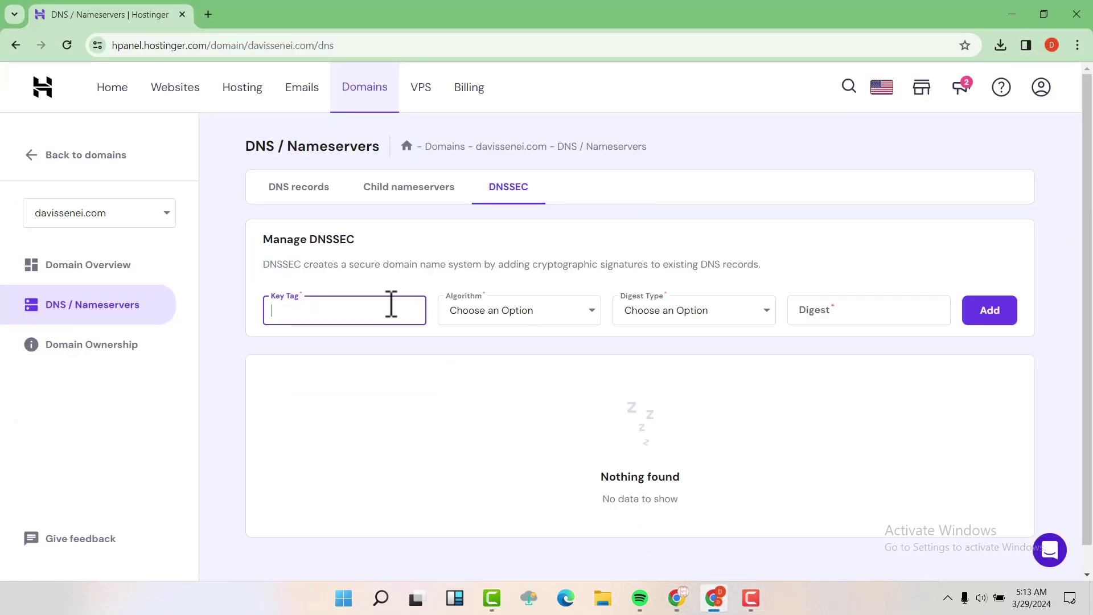
- Enter key tag 2371 and choose algorithm 13 (ECDSA Curve P-256 with SHA-256)
key("ctrl+v")
left_click(677, 598)
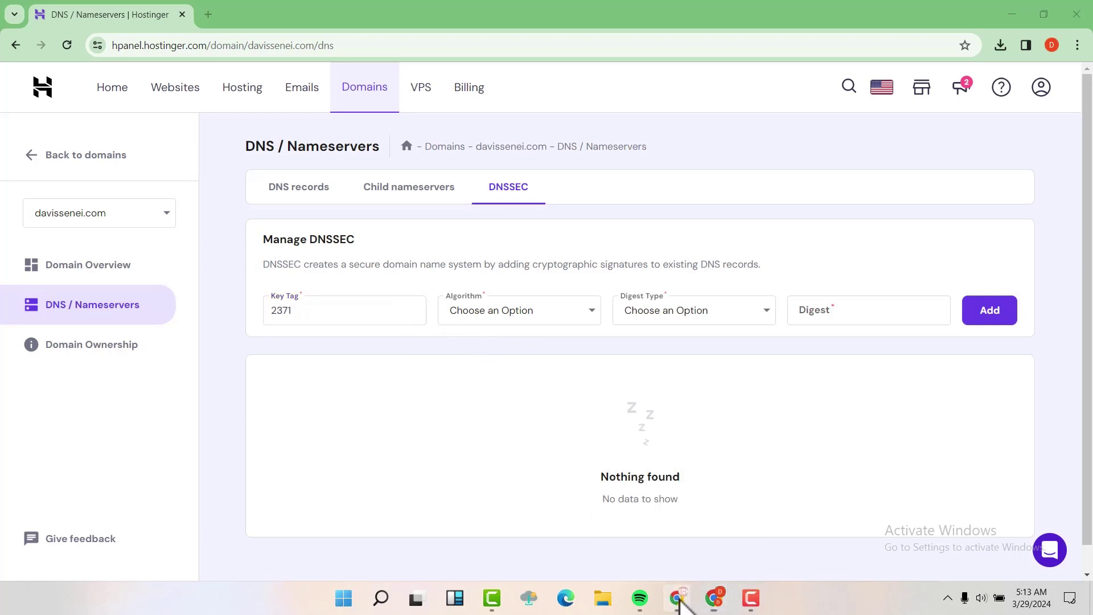
scroll(324, 325, "up", 2)
key("alt+Tab")
left_click(521, 310)
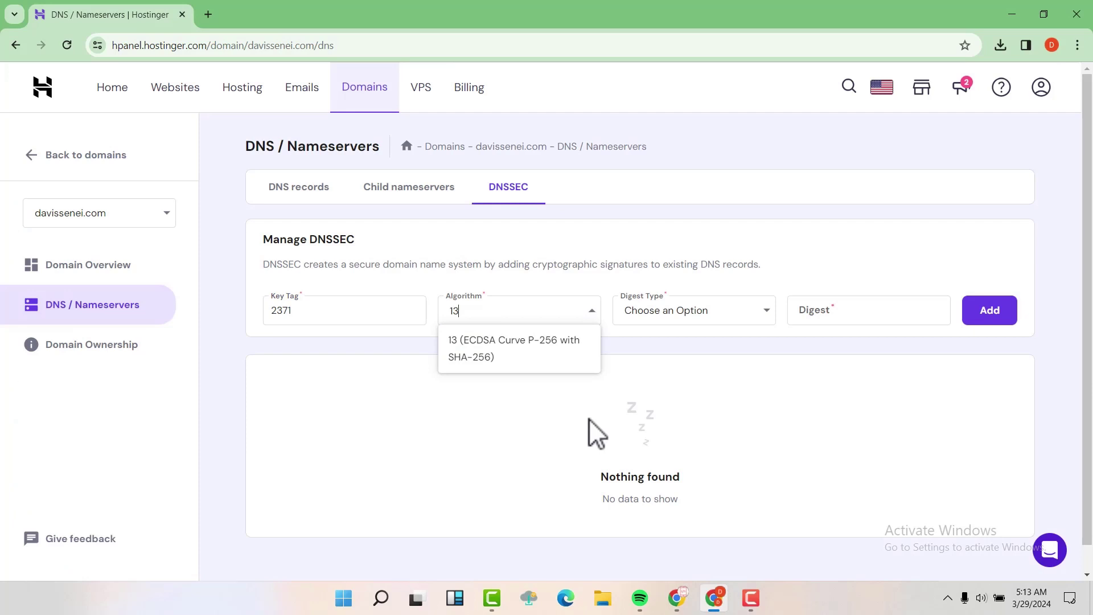
type("13")
left_click(519, 342)
- Copy Cloudflare's DS digest value into the Hostinger Digest field
left_click(706, 312)
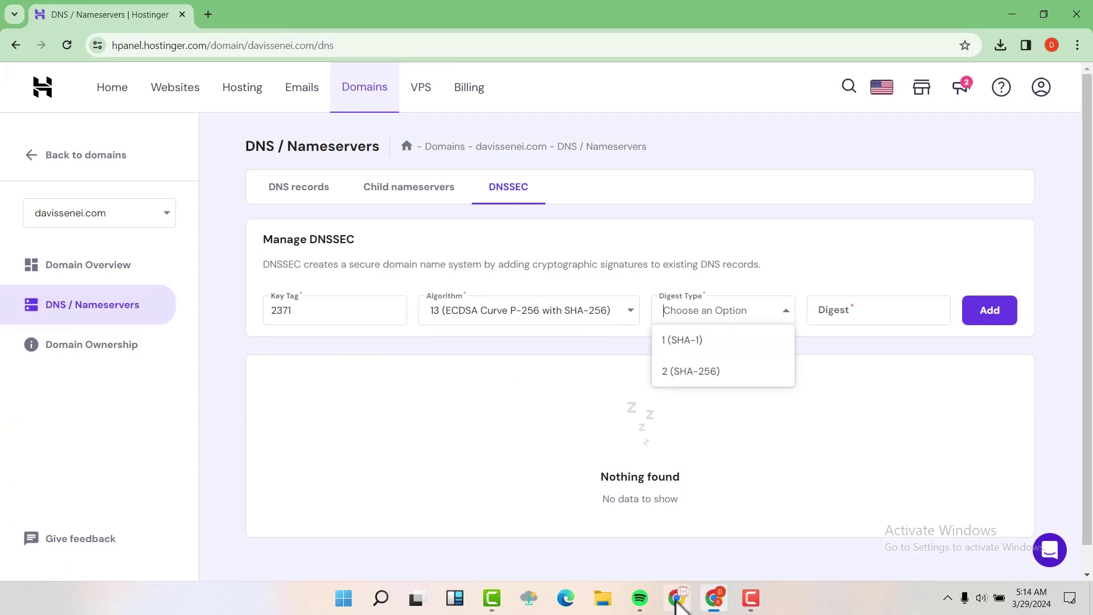
left_click(677, 597)
scroll(353, 353, "up", 1)
left_click_drag(249, 334, 585, 344)
key("alt+Tab")
key("ctrl+v")
left_click(839, 312)
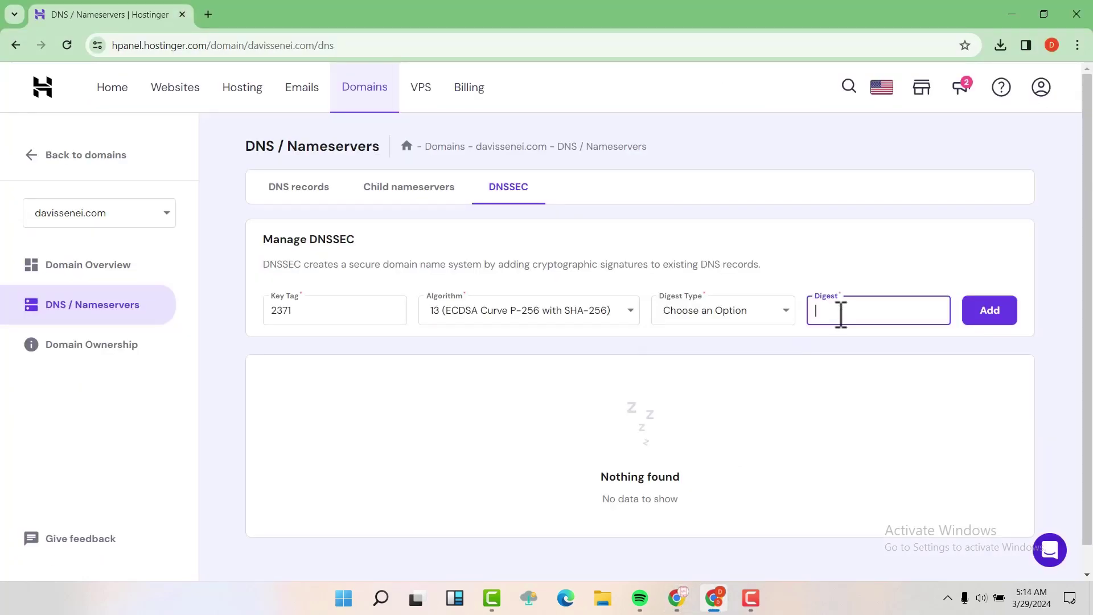
left_click(735, 311)
left_click(723, 340)
left_click(847, 308)
key("alt+Tab")
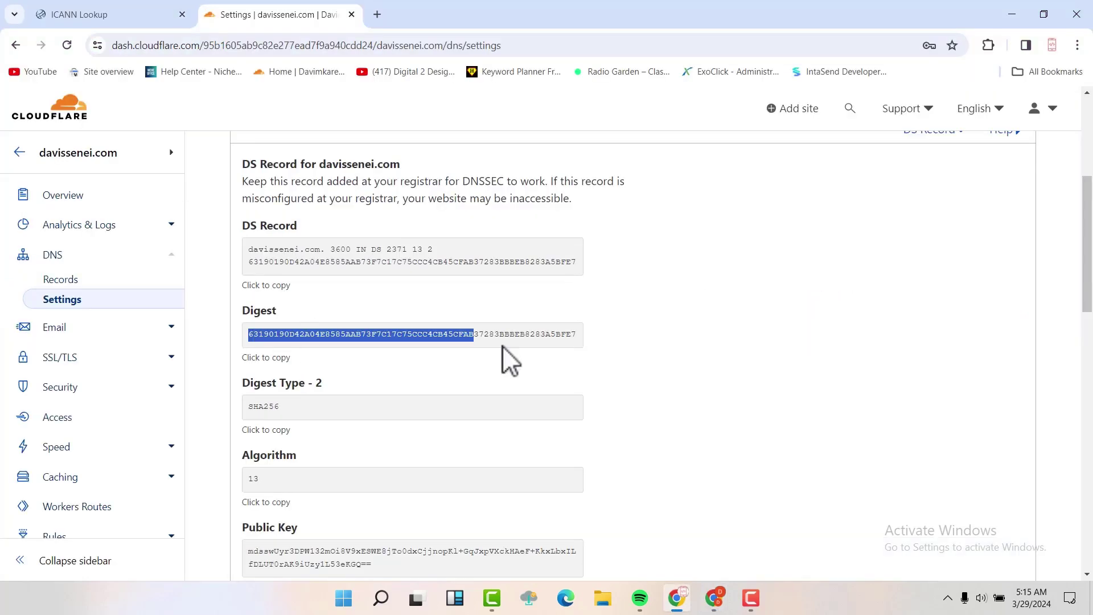
- Set digest type 2 (SHA-256) and add the DS record
left_click(714, 598)
left_click(734, 311)
key("ctrl+v")
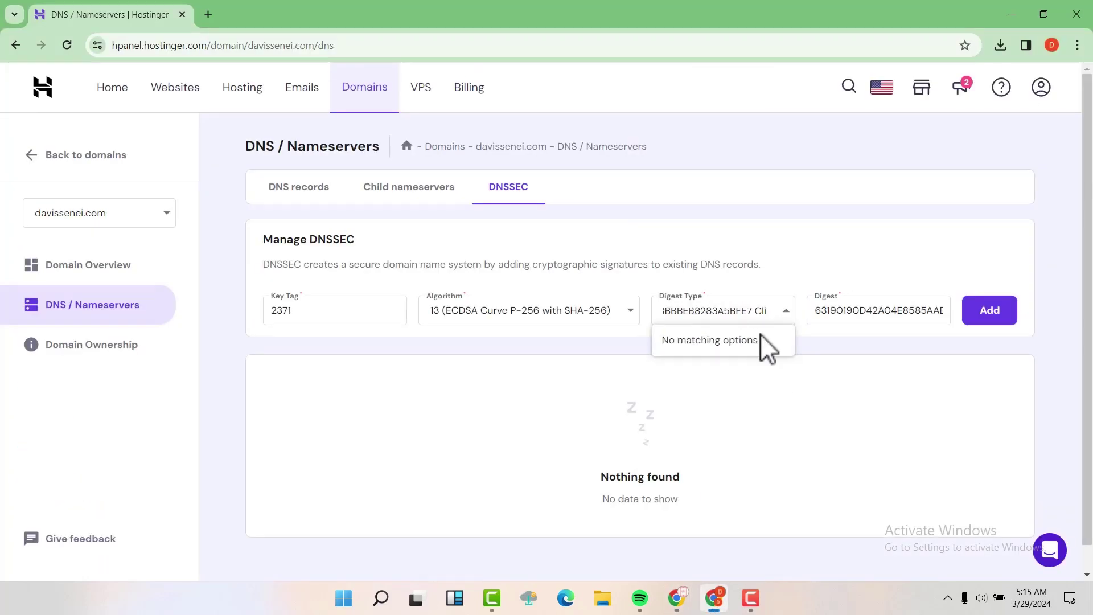
key("Escape")
key("Down")
key("Down")
key("Return")
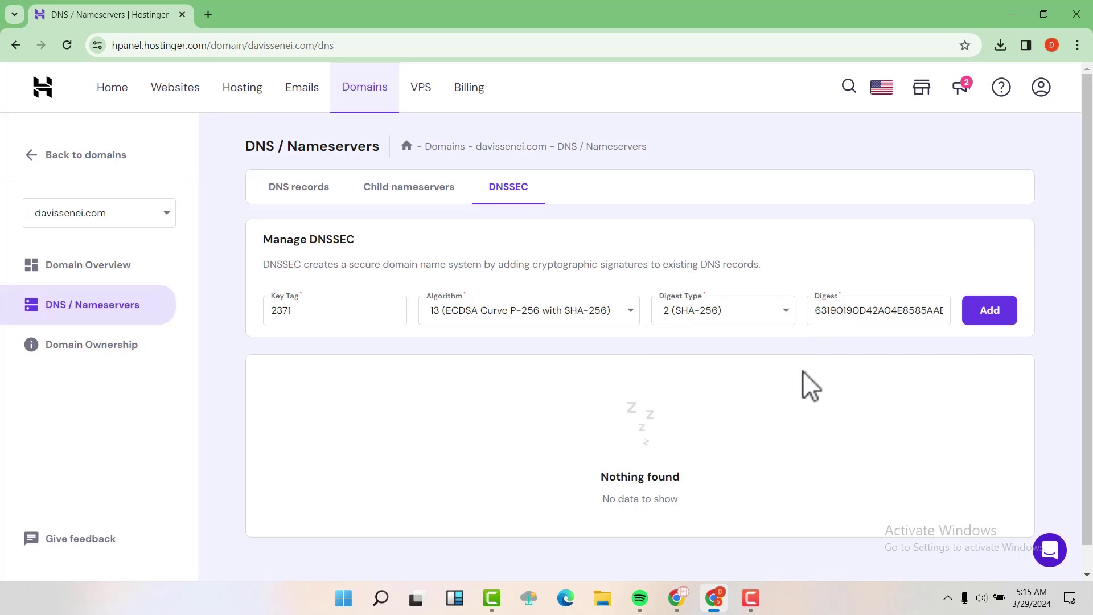
left_click(991, 314)
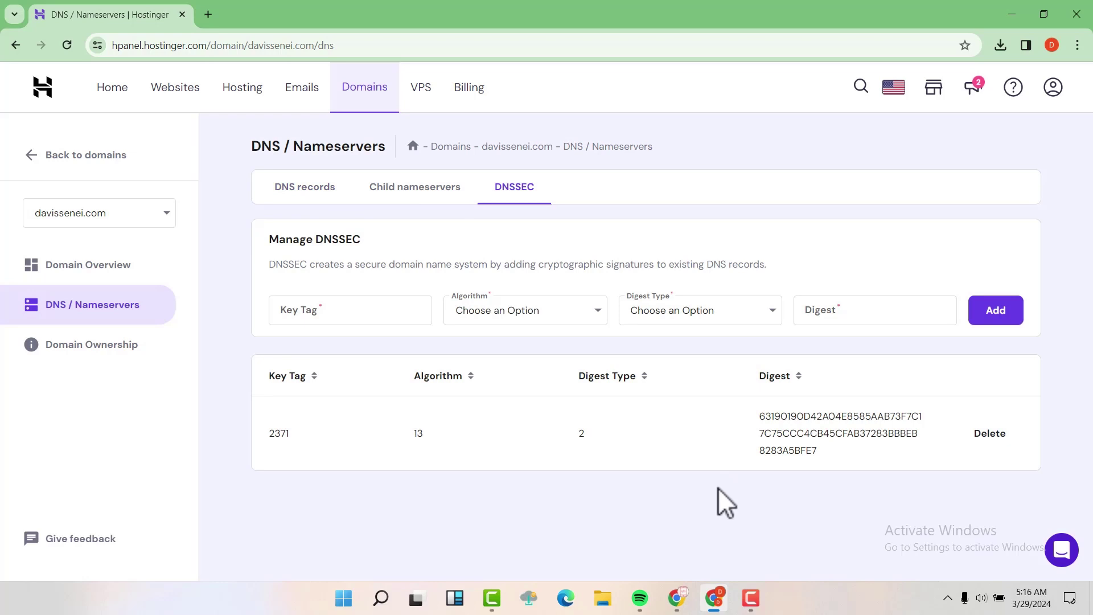
- Reload the ICANN Lookup page for fresh results
left_click(676, 599)
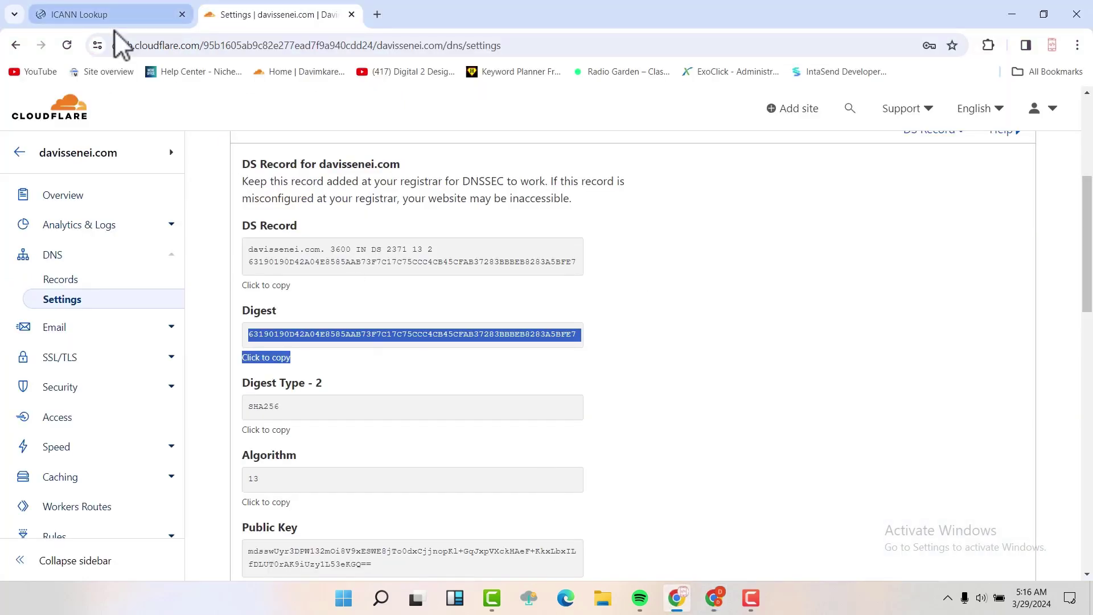
left_click(97, 17)
key("Page_Up")
key("Page_Up")
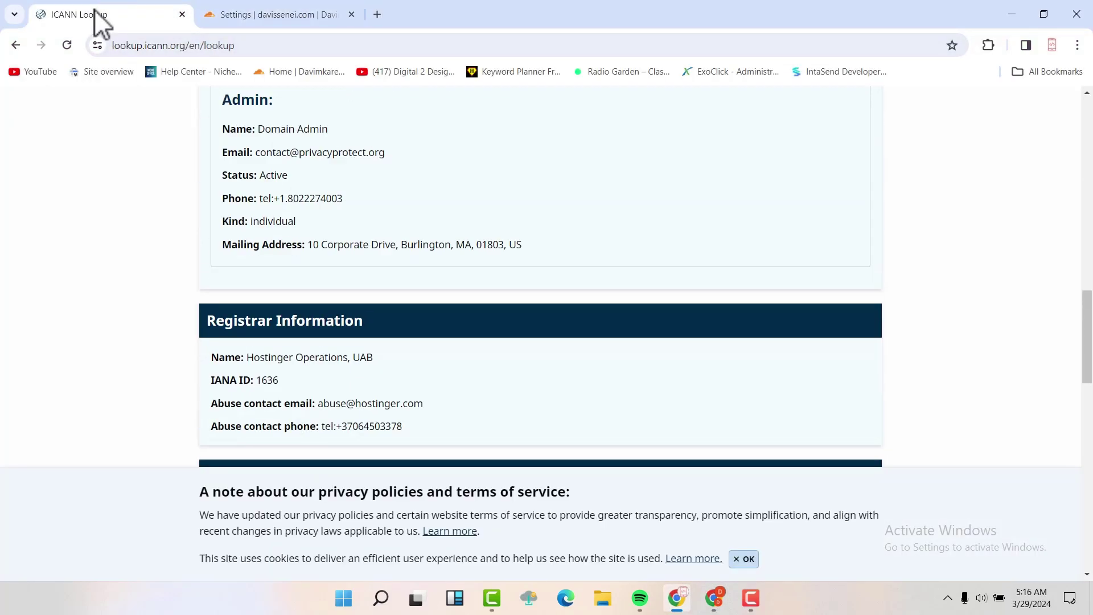
left_click(73, 46)
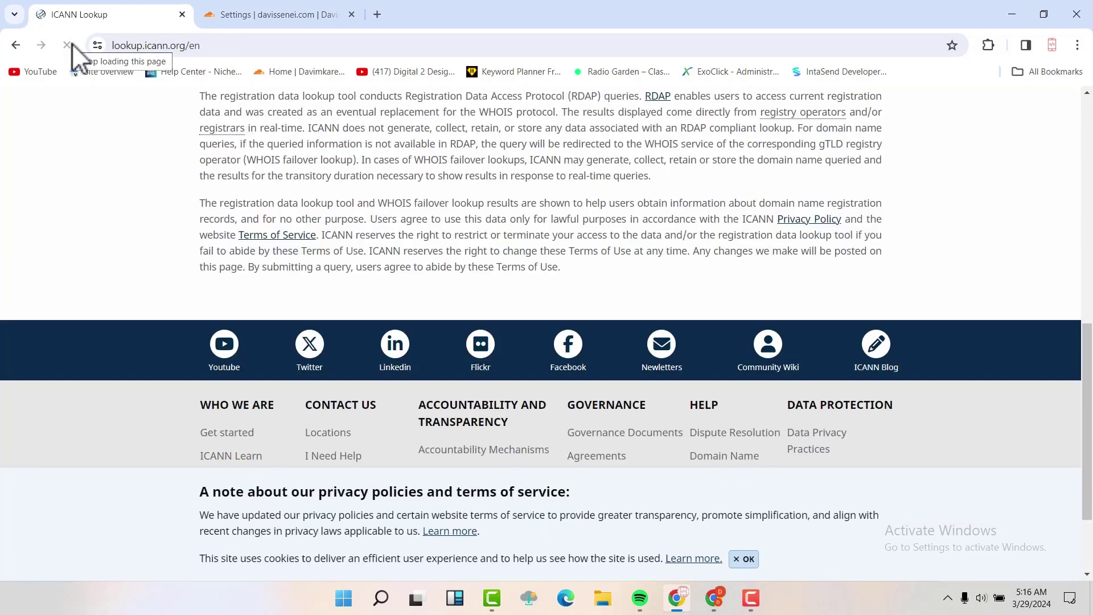
scroll(538, 181, "up", 5)
scroll(538, 181, "up", 4)
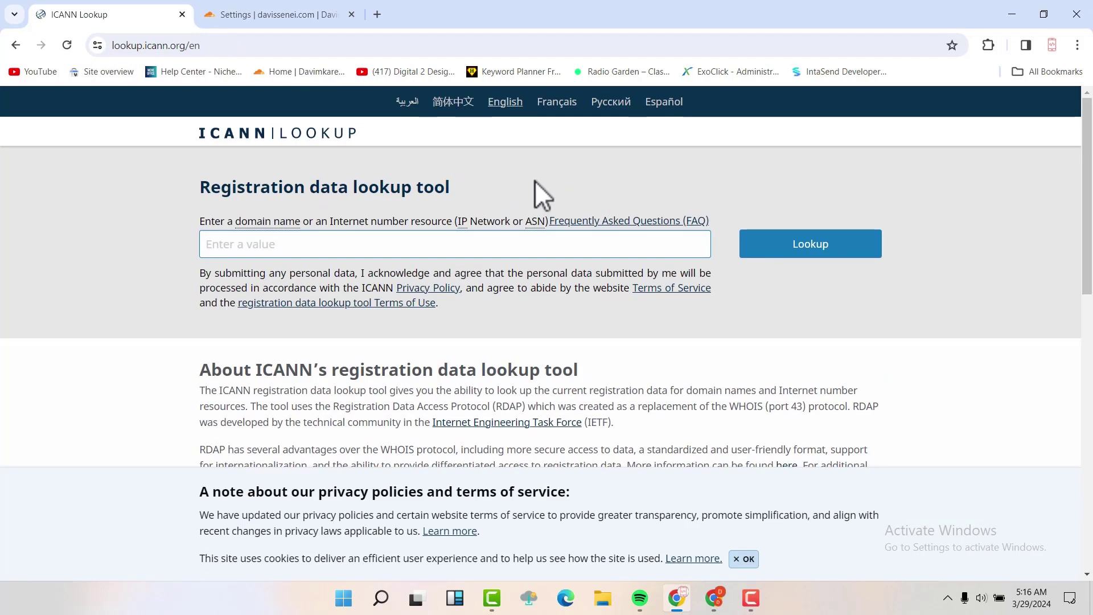
- Look up davissenei.com and confirm DNSSEC reports Signed with key tag 2371, algorithm 13
left_click(219, 244)
left_click(327, 282)
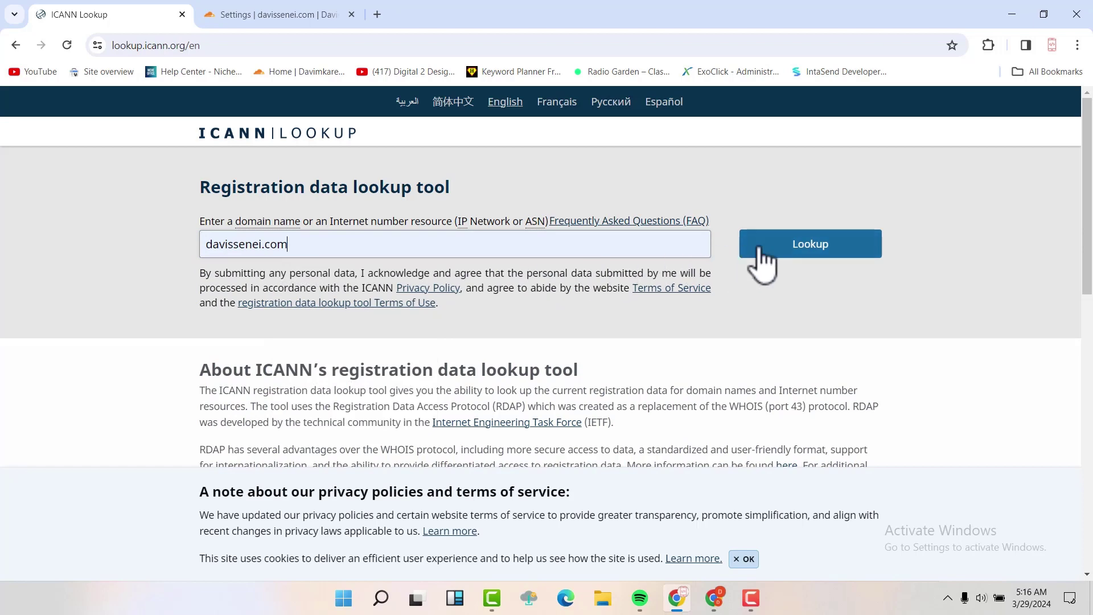
left_click(800, 255)
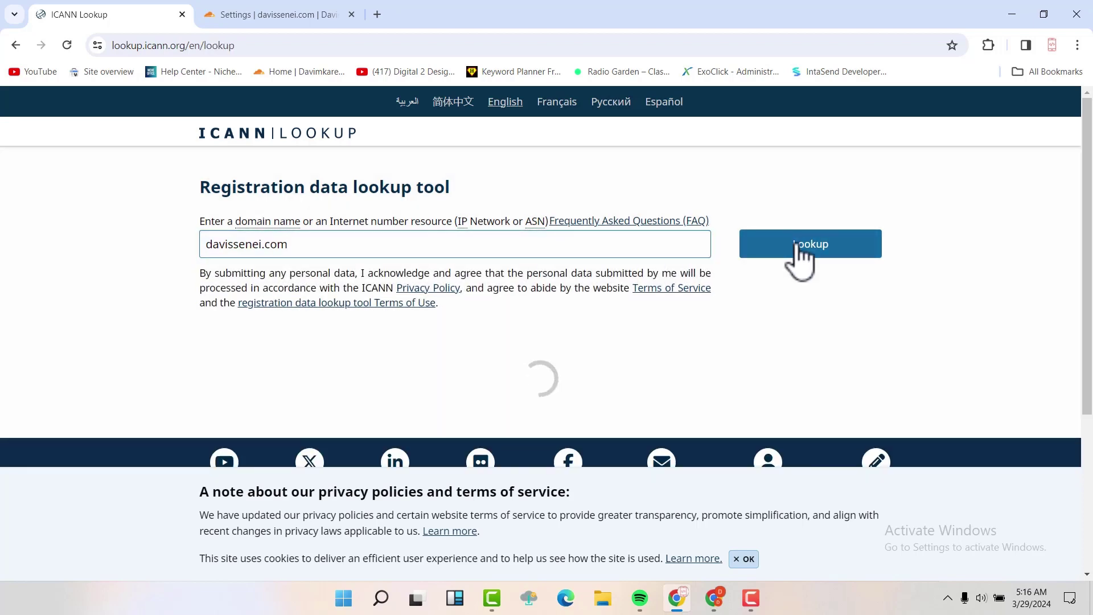
scroll(715, 263, "down", 9)
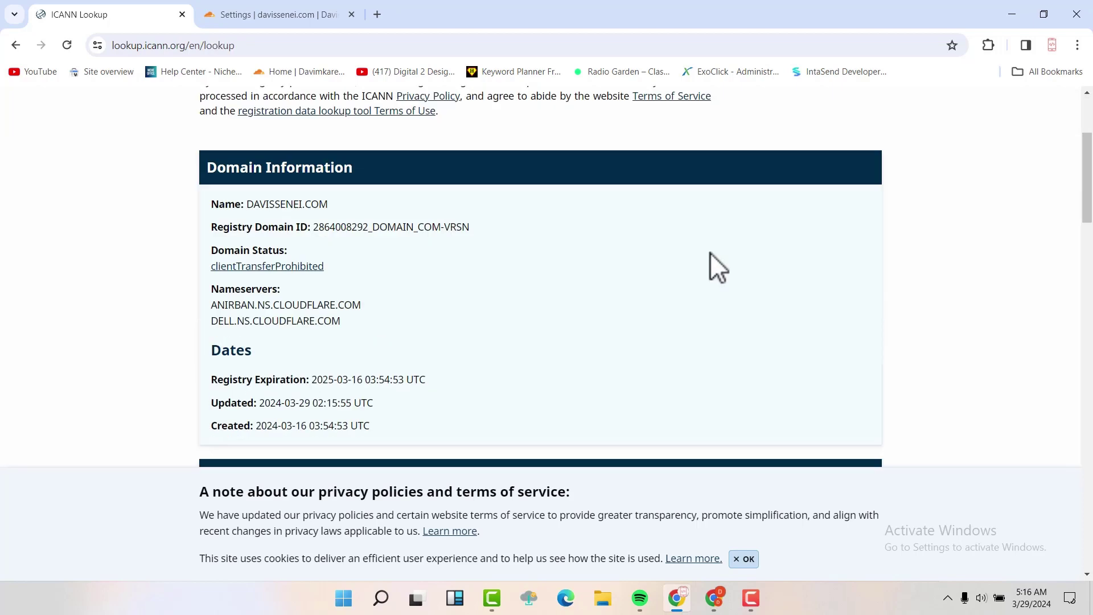
scroll(447, 283, "down", 11)
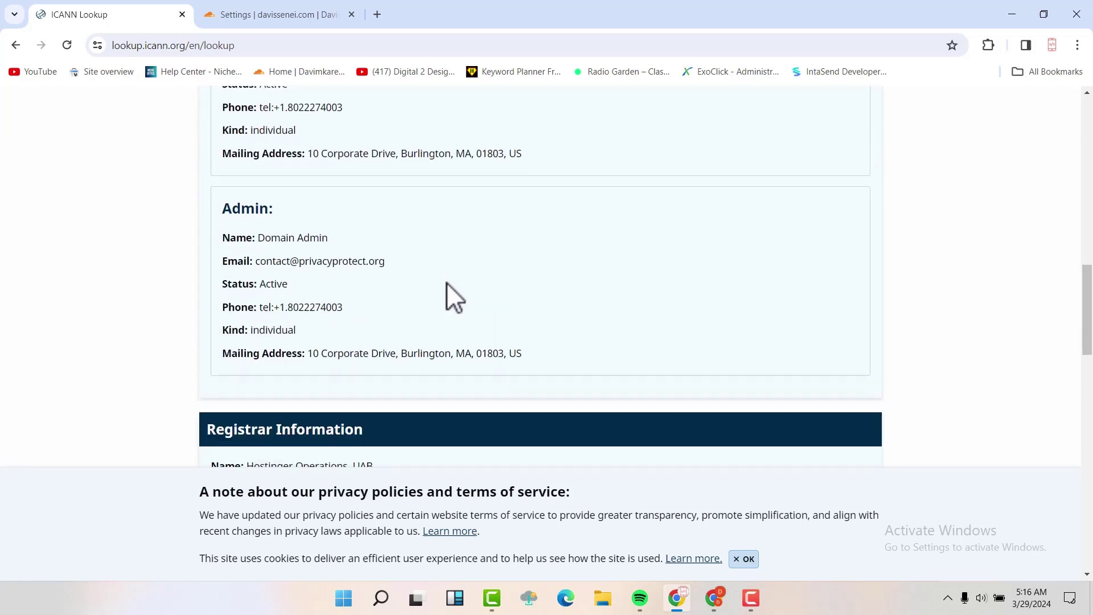
scroll(446, 282, "down", 1)
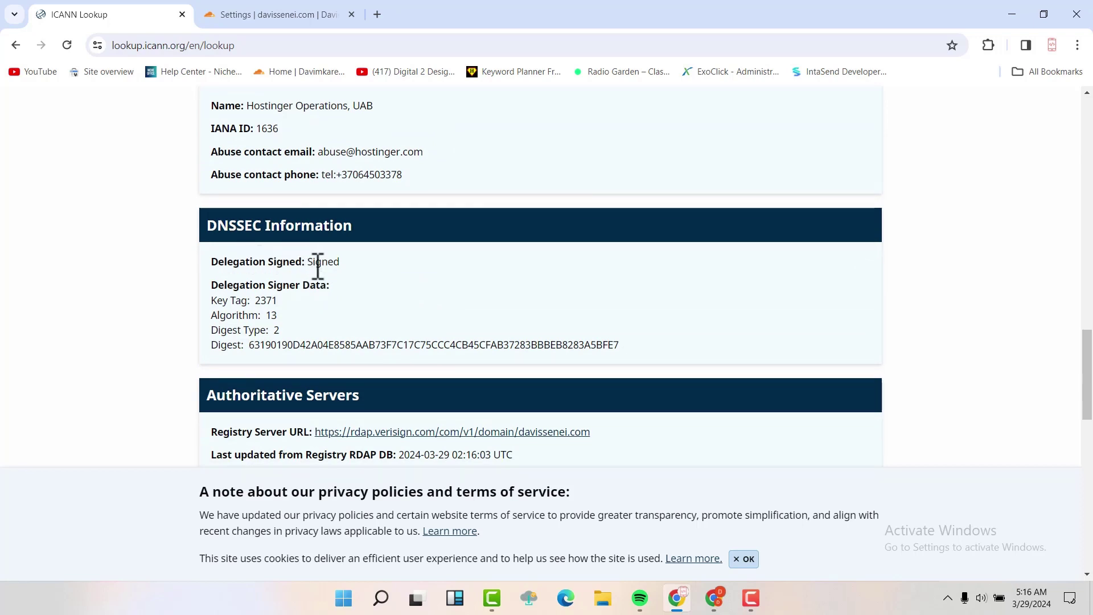
- Return to the Cloudflare Home site list and select the duncanzz.net name
left_click(272, 15)
key("Page_Down")
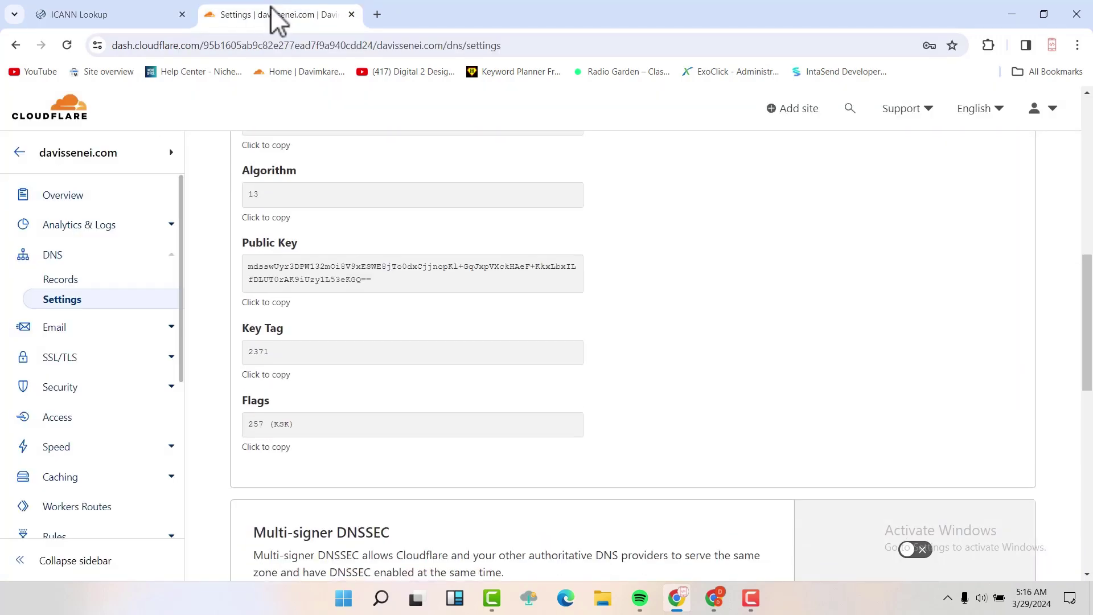
key("Page_Up")
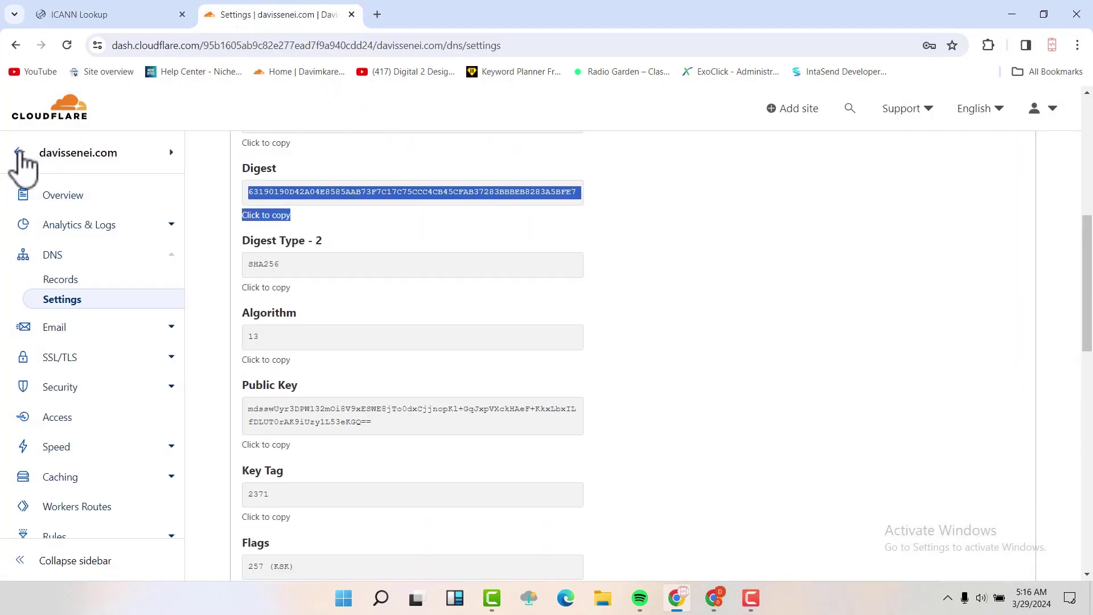
left_click(18, 151)
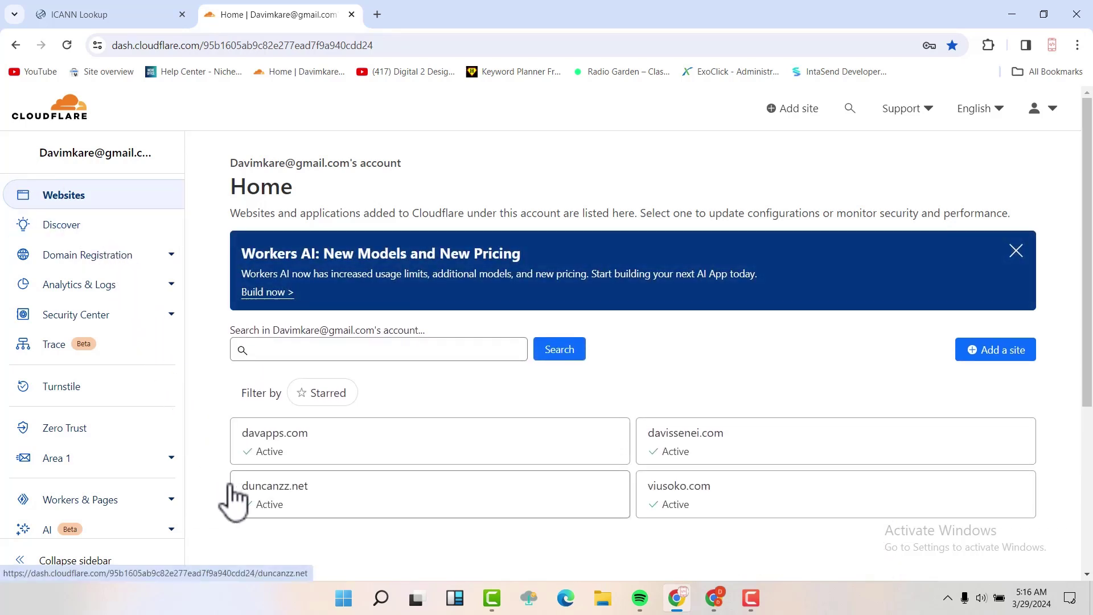
left_click_drag(230, 485, 313, 488)
key("ctrl+c")
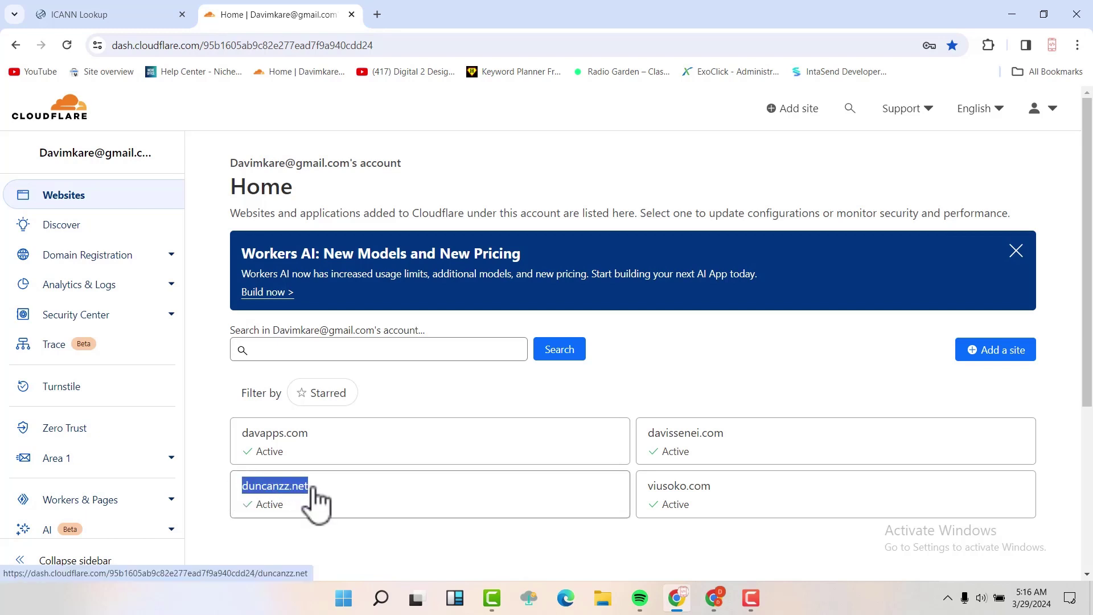
- Select the existing domain in the ICANN Lookup search box
left_click(99, 13)
scroll(404, 194, "up", 20)
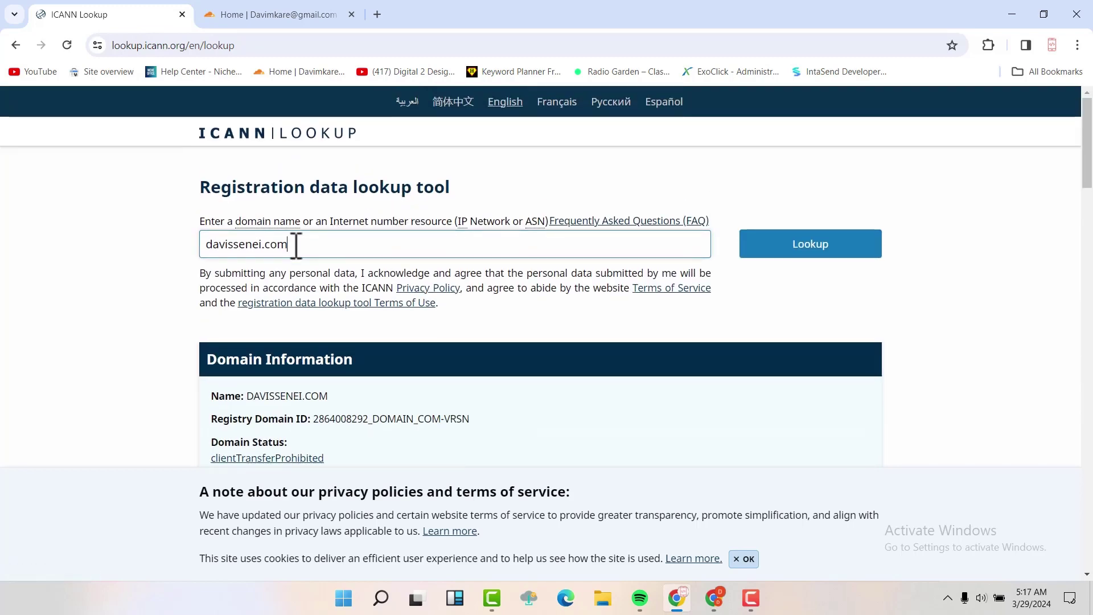
left_click_drag(287, 245, 128, 234)
key("Right")
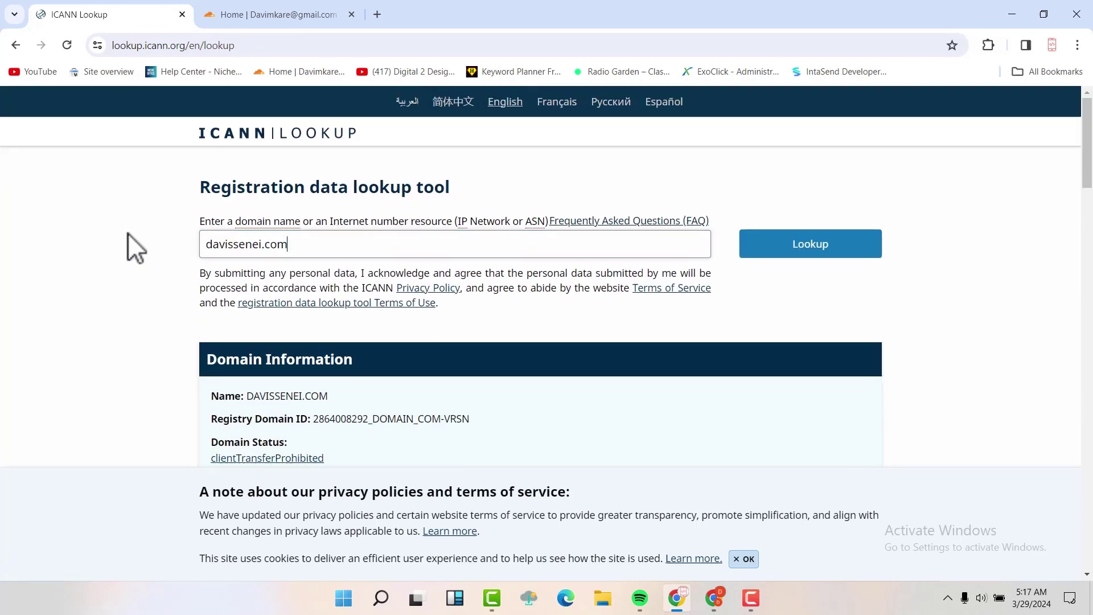
key("ctrl+a")
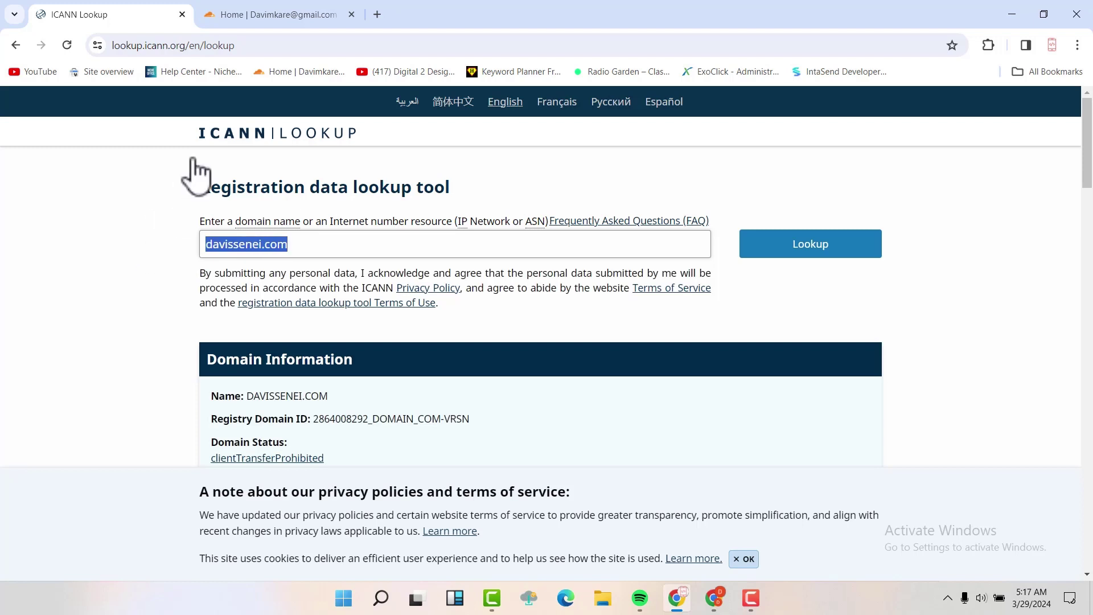
left_click(283, 16)
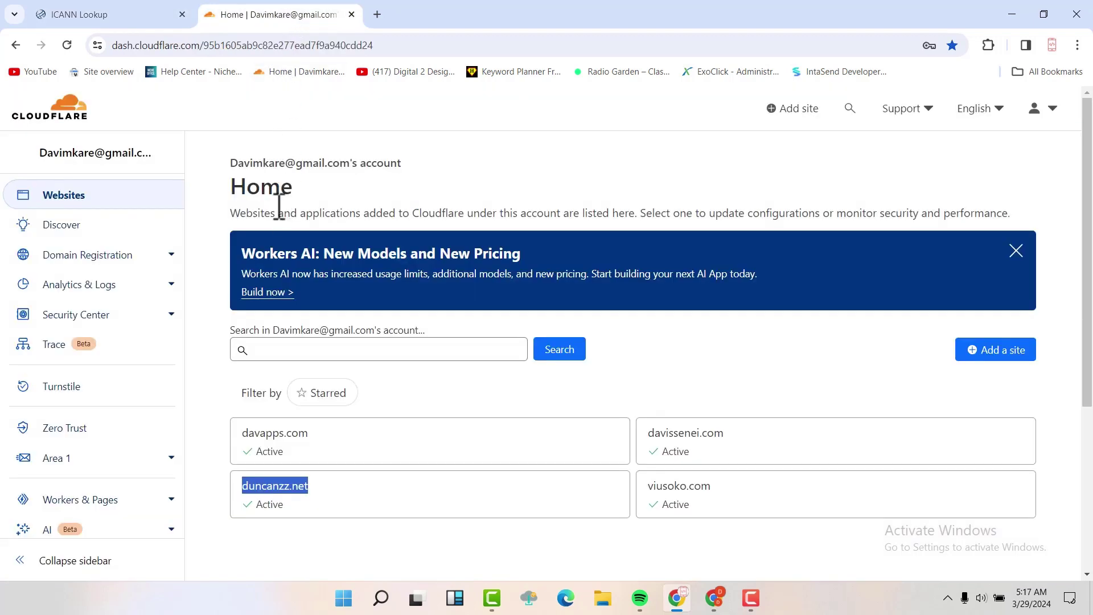
- Paste duncanzz.net into ICANN Lookup, run it, and scroll to its DNSSEC section showing Signed
left_click(149, 18)
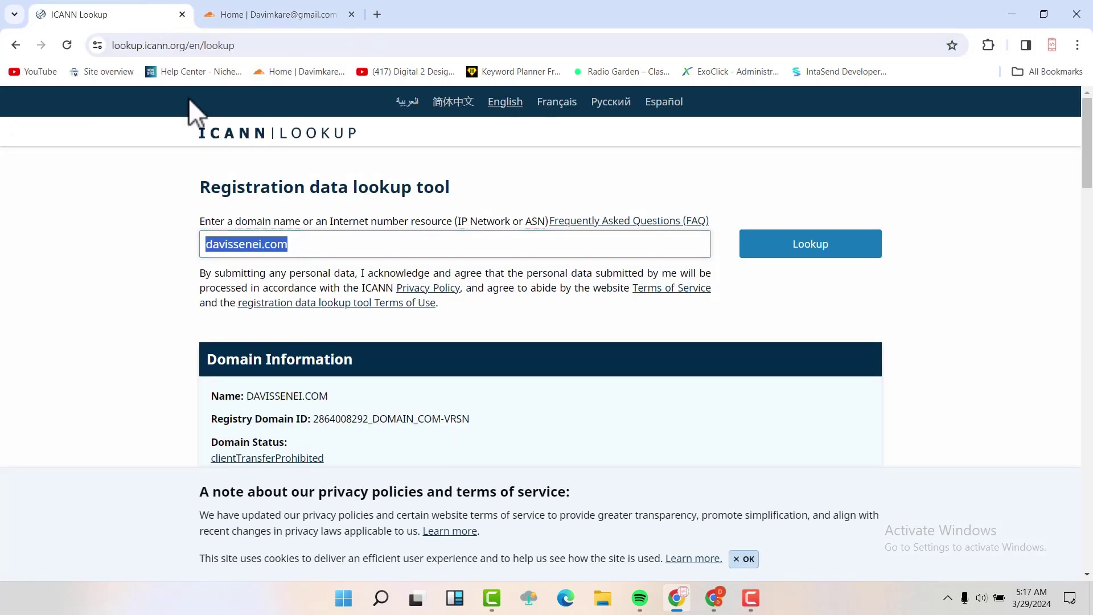
key("ctrl+v")
left_click(815, 250)
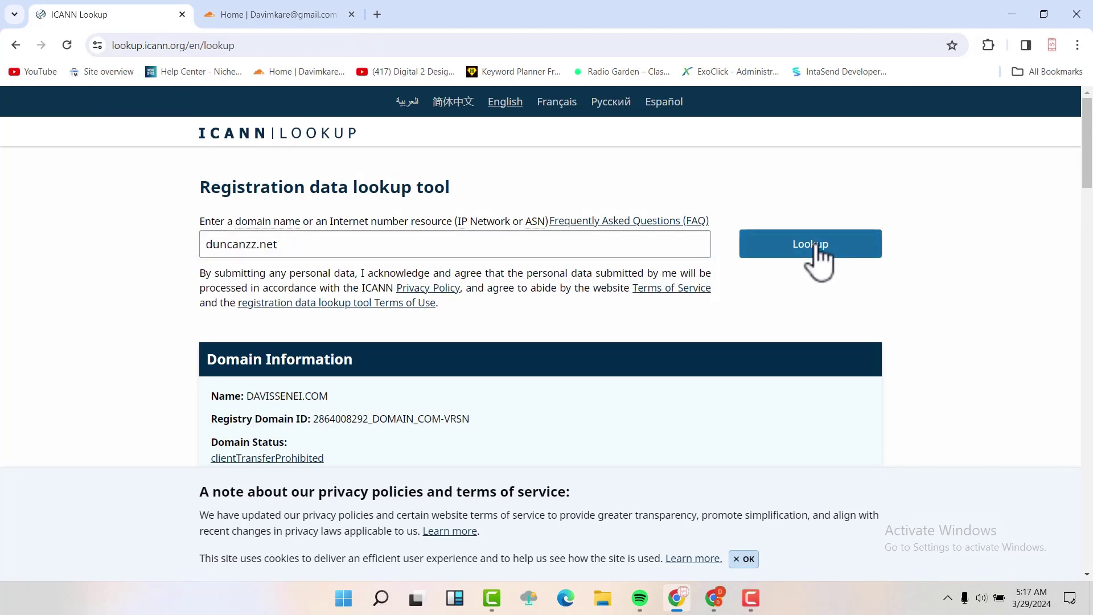
scroll(441, 342, "down", 14)
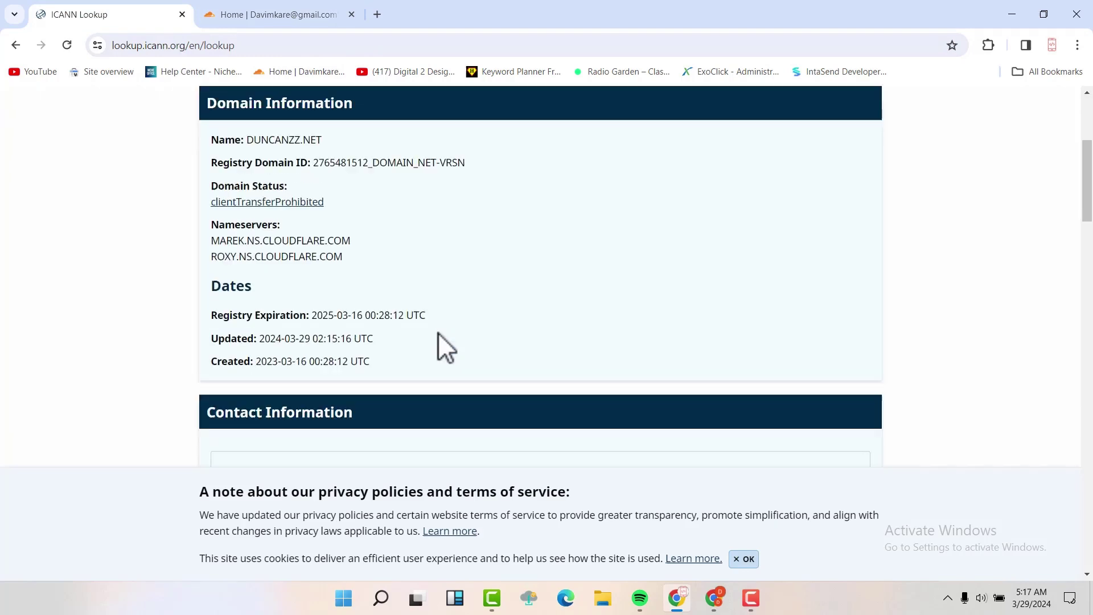
scroll(439, 334, "down", 7)
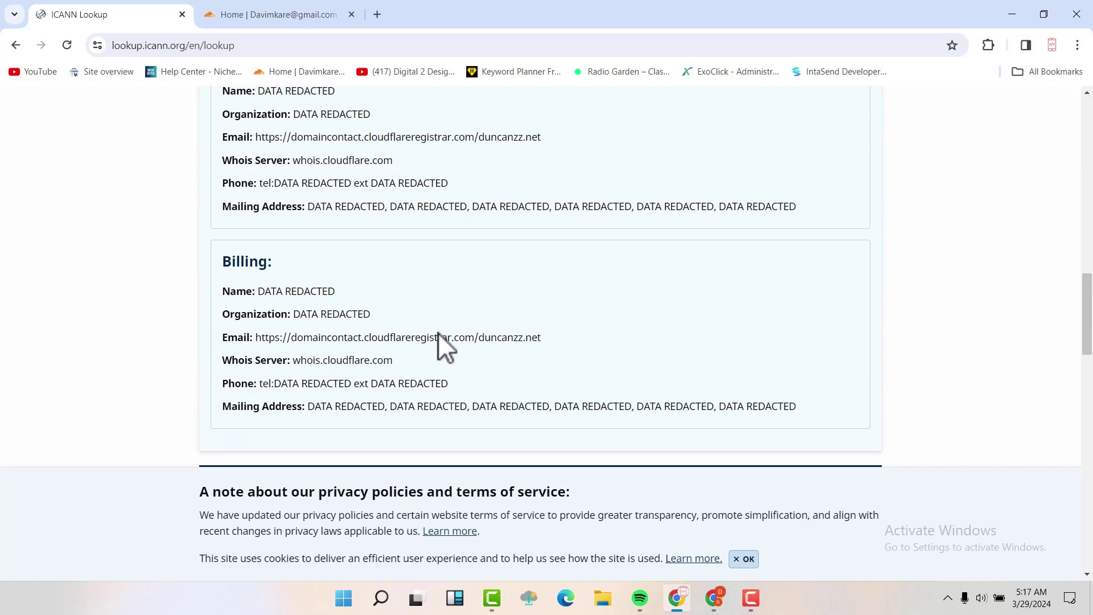